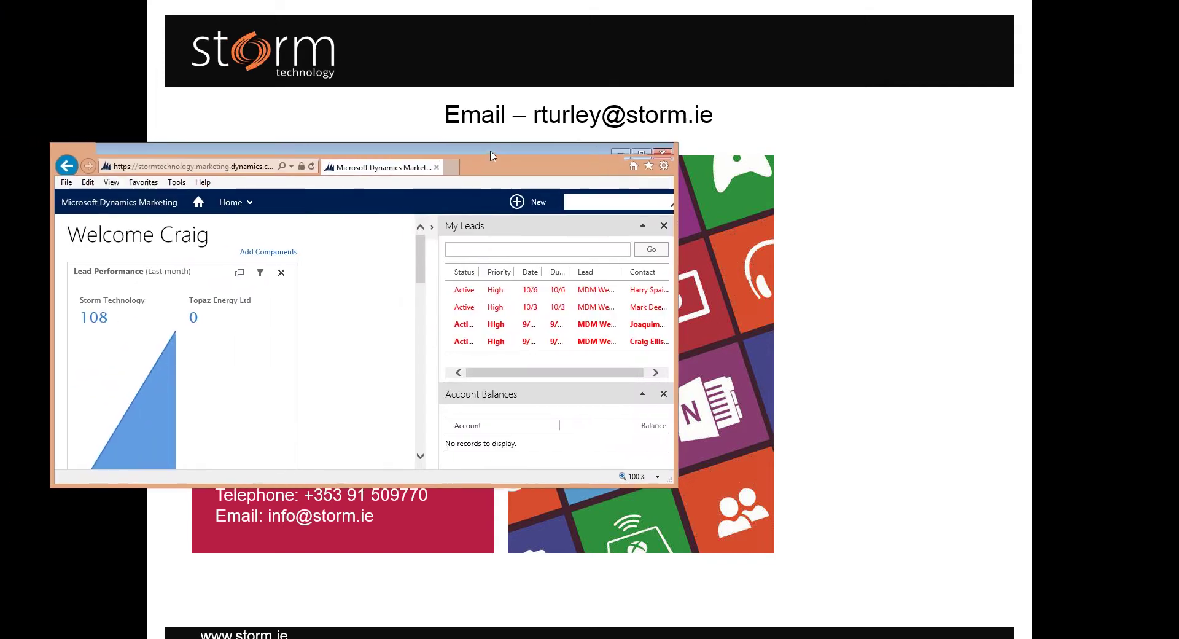
Step: Maximize the browser and return the home dashboard to its Welcome heading with the My Leads dock showing
double_click(491, 157)
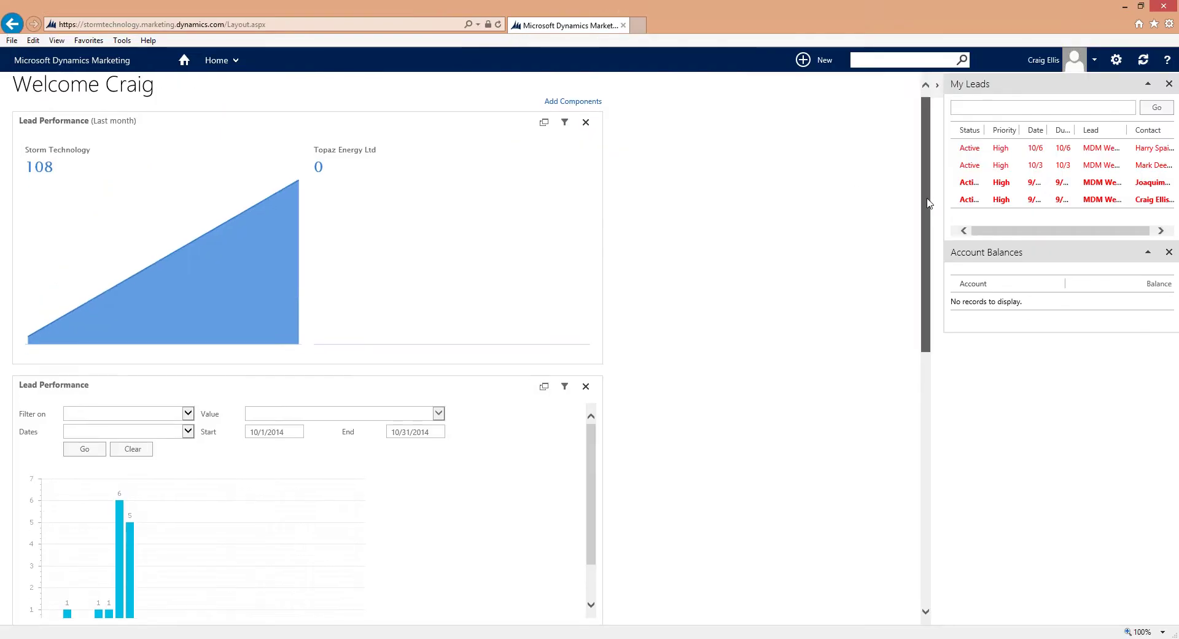
drag(927, 195, 950, 437)
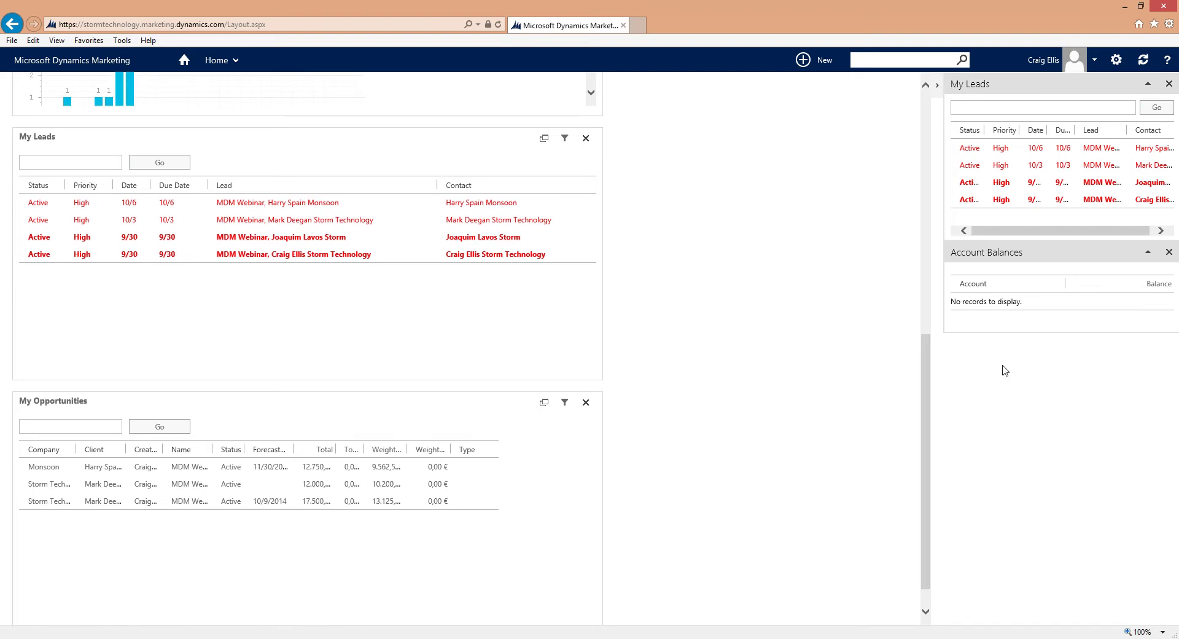
click(938, 87)
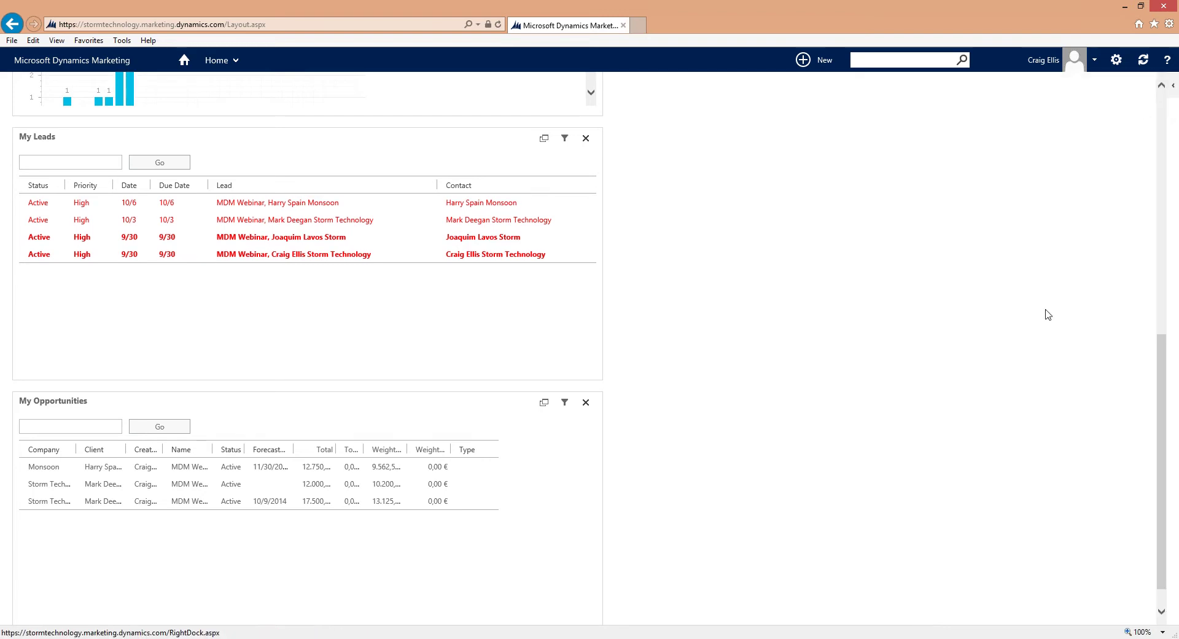
click(1174, 91)
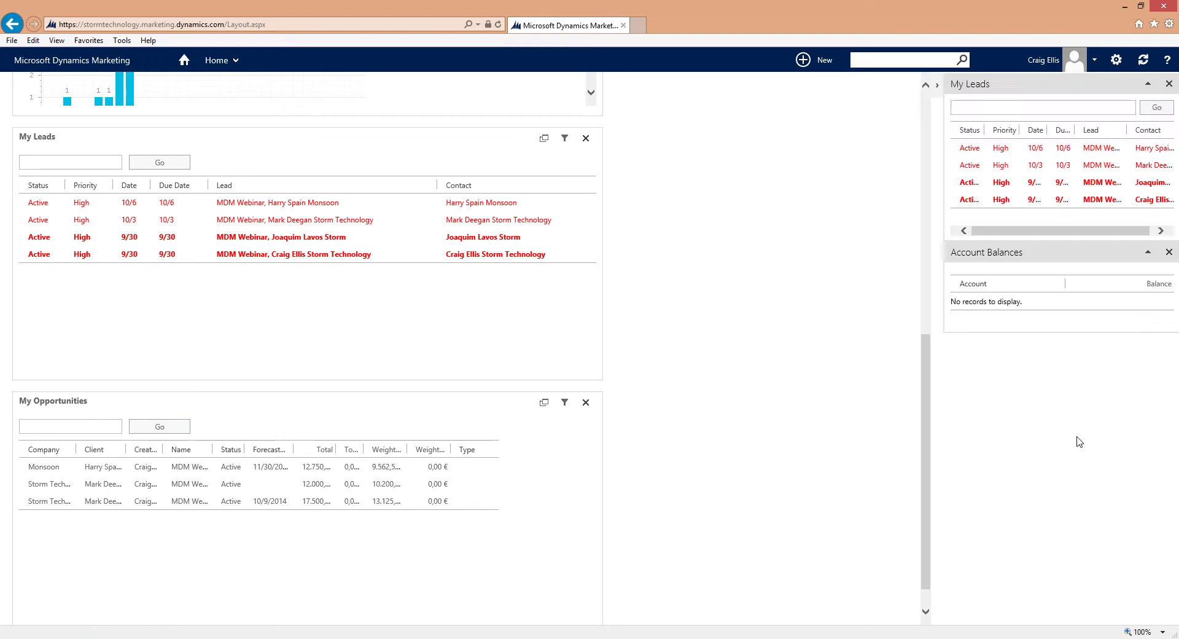
right_click(1044, 451)
click(987, 422)
click(925, 116)
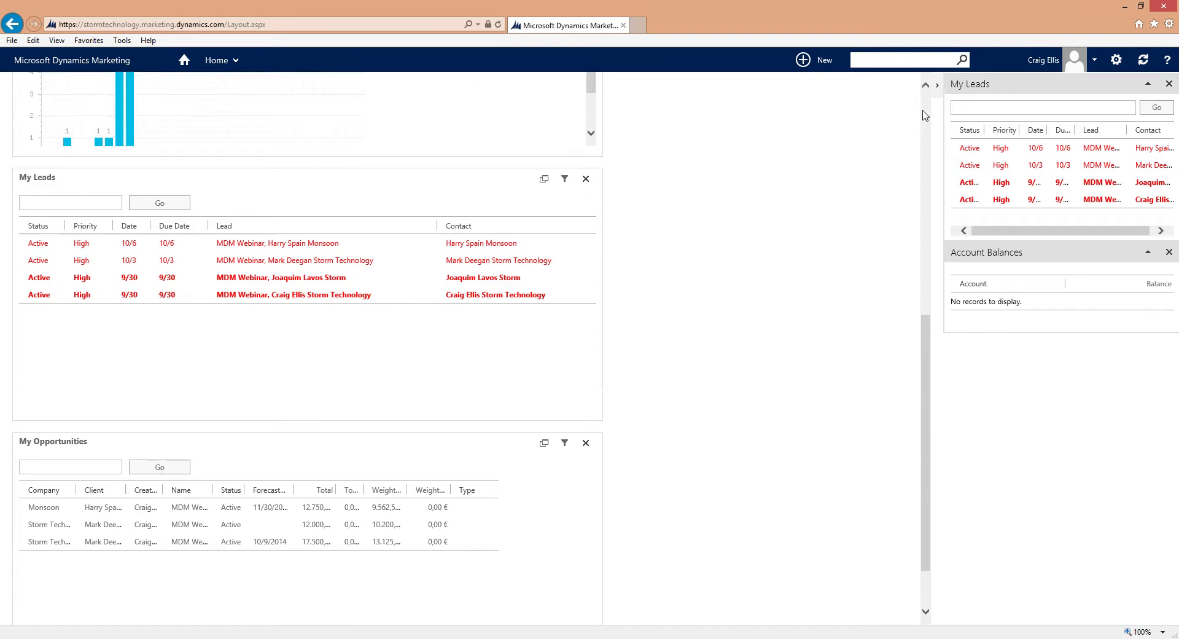
Step: Go to Marketing Execution > Campaigns and start a new campaign
click(222, 61)
click(222, 112)
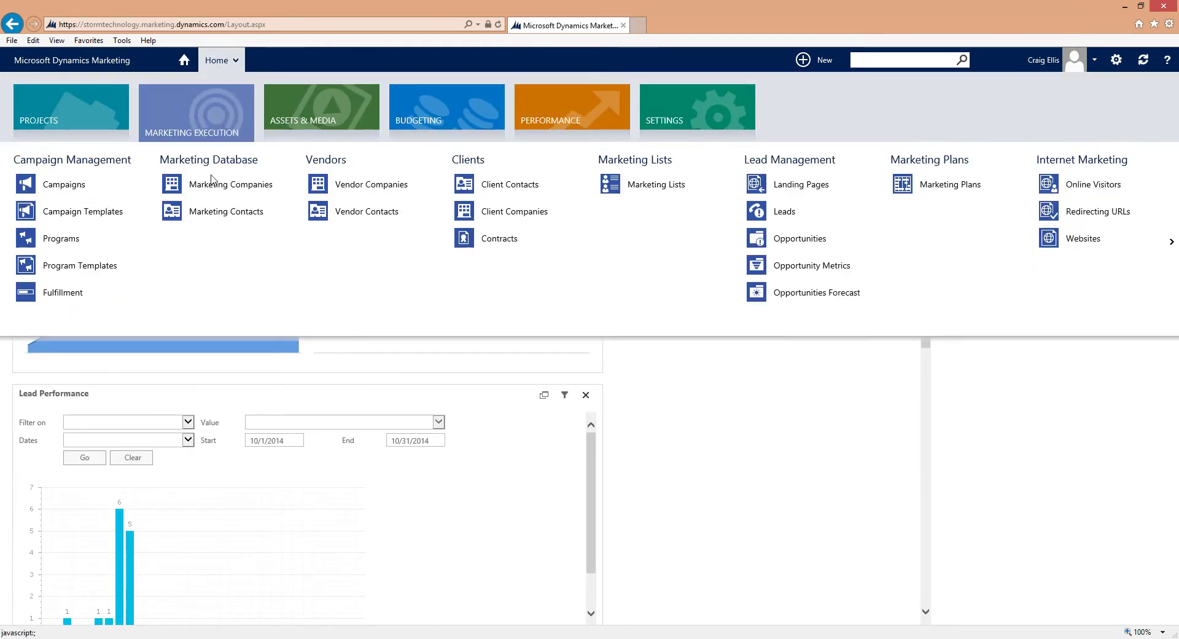
click(101, 188)
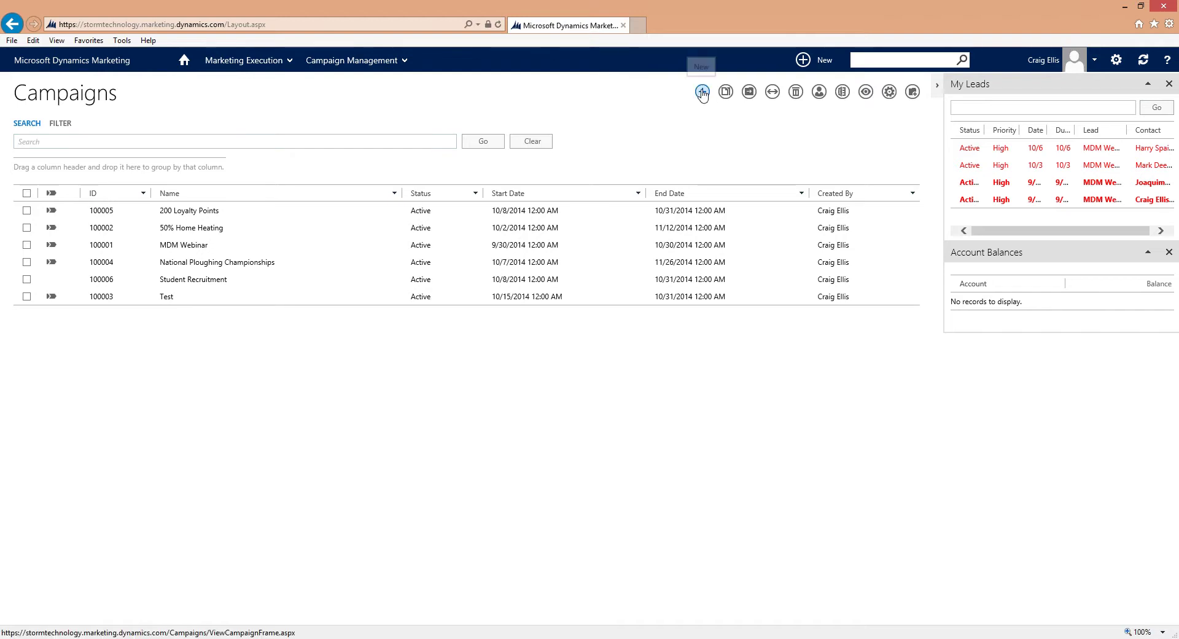
click(703, 93)
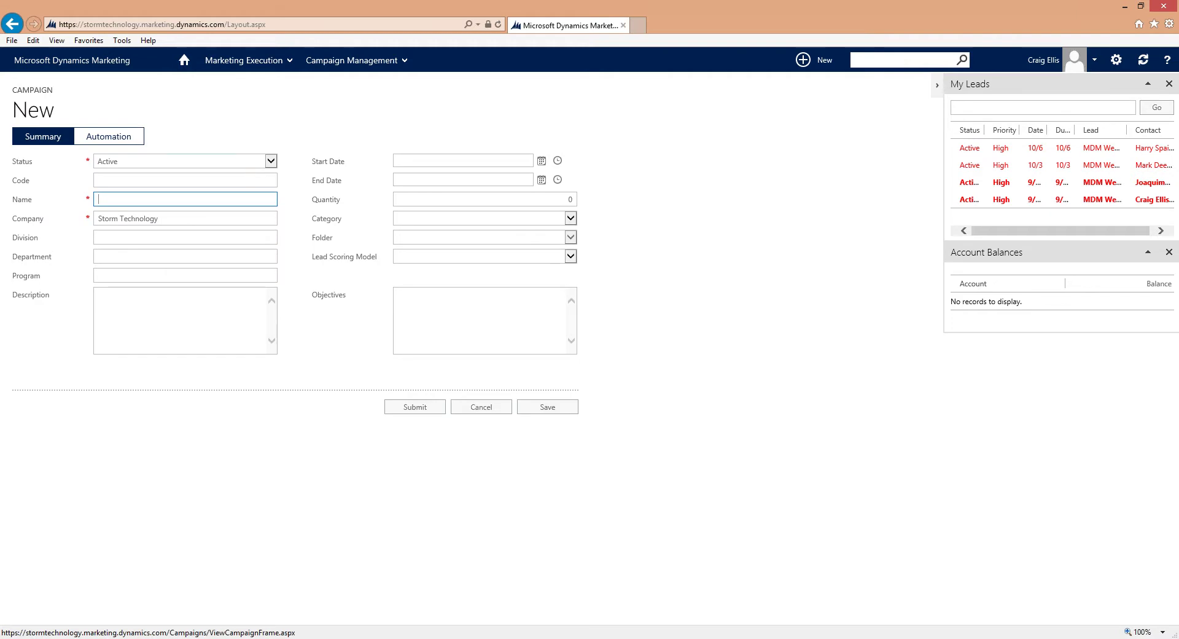
Step: Name the campaign Student Recruitment, dated 10/8/2014 to 10/31/2014 with Event Model scoring, and save
text(Student Recruitment)
click(542, 162)
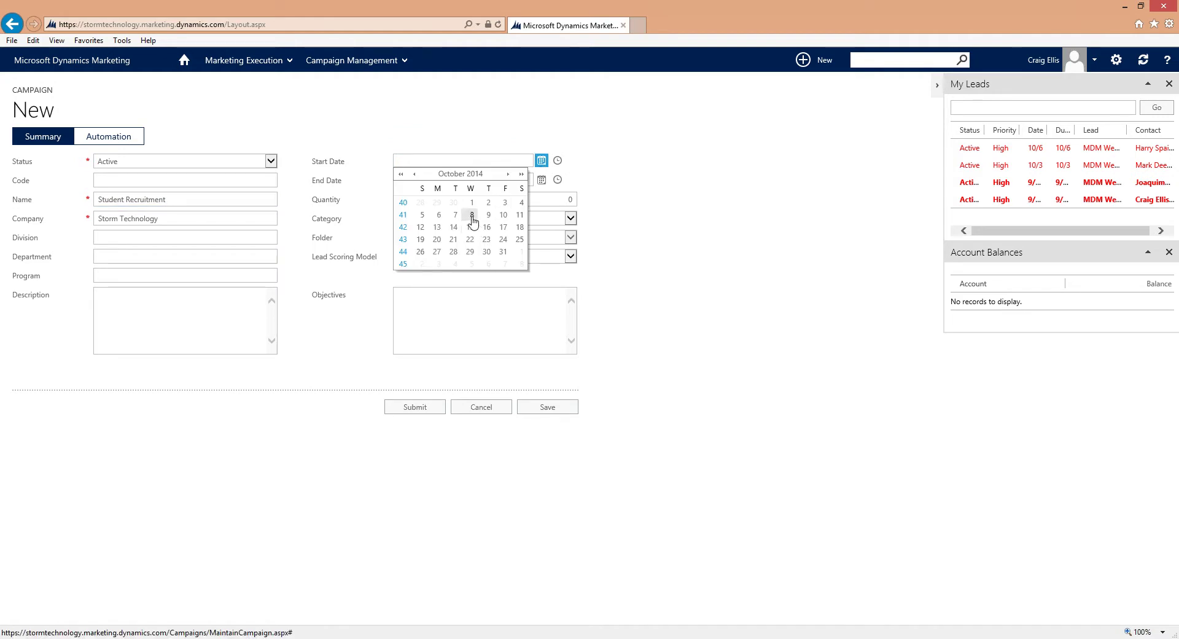
click(471, 216)
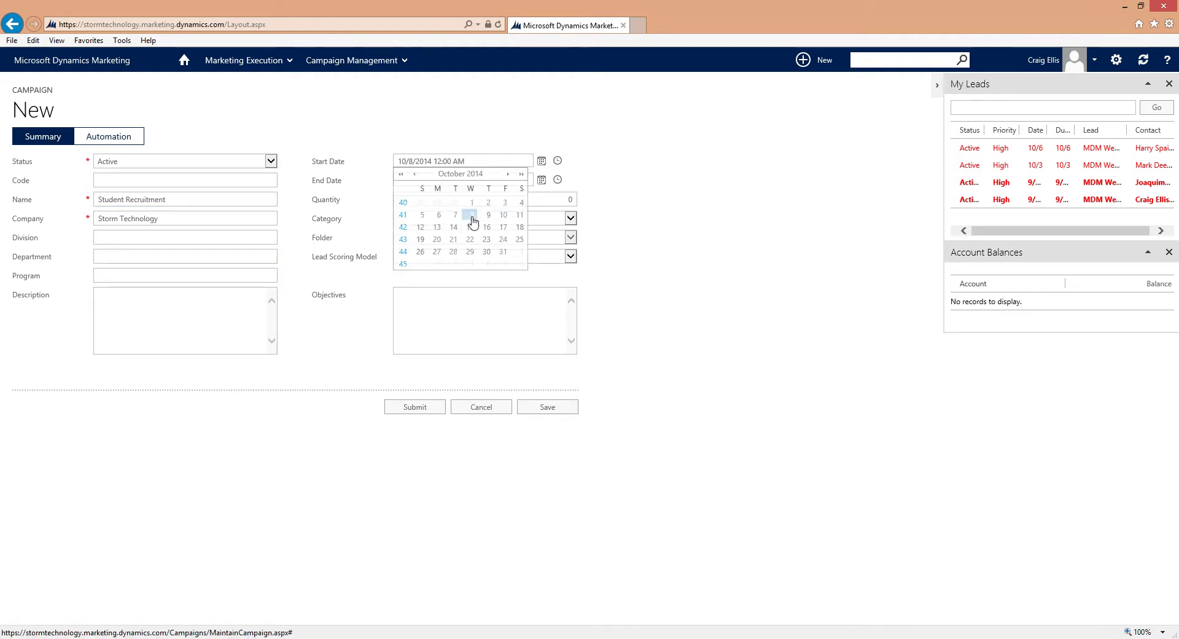
click(543, 180)
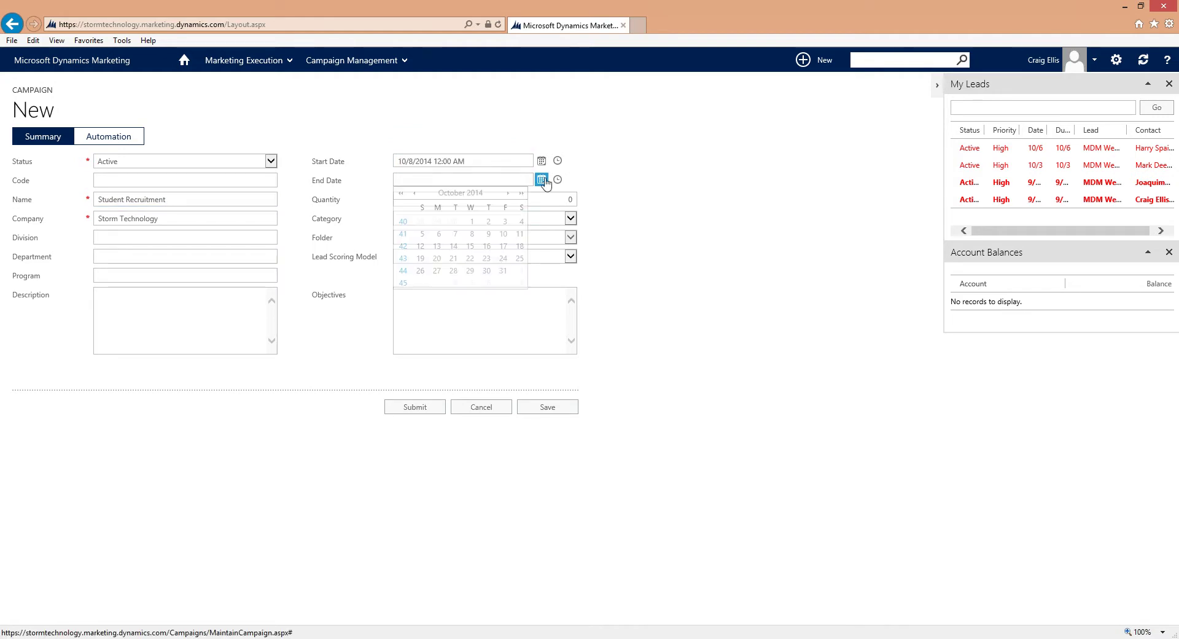
click(505, 270)
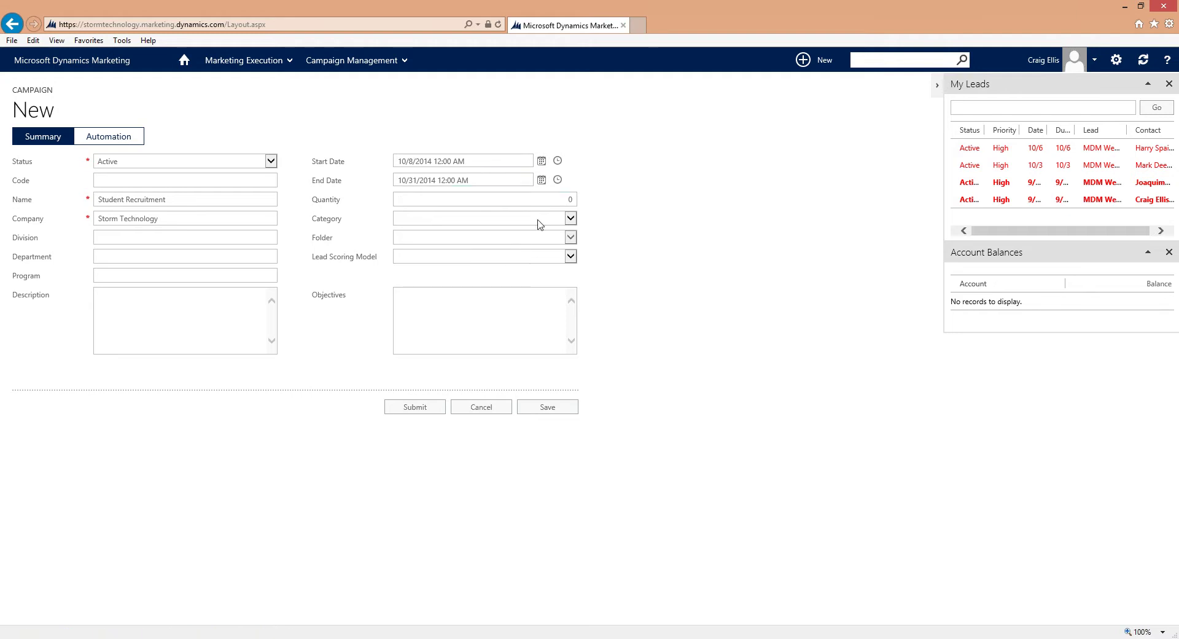
click(548, 256)
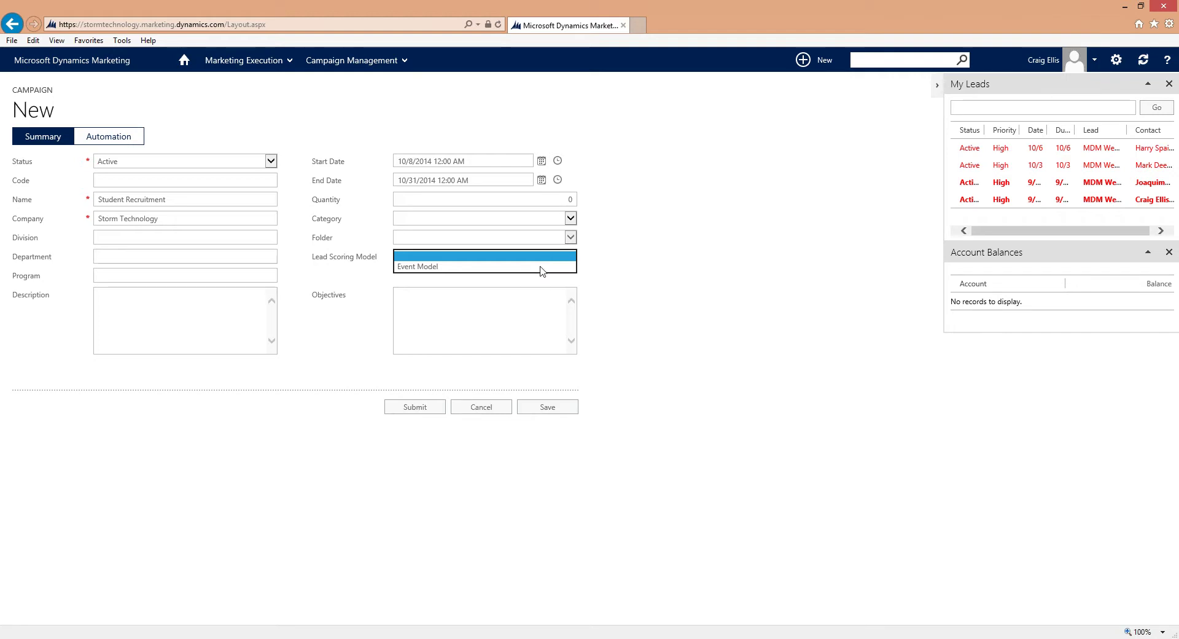
click(541, 267)
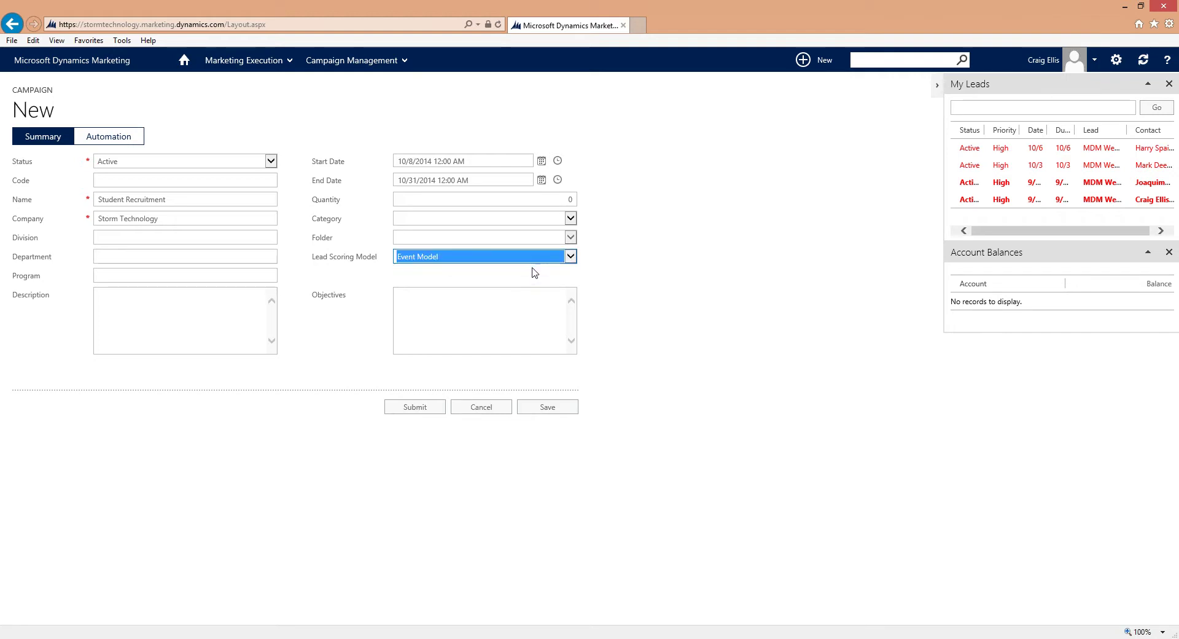
click(542, 412)
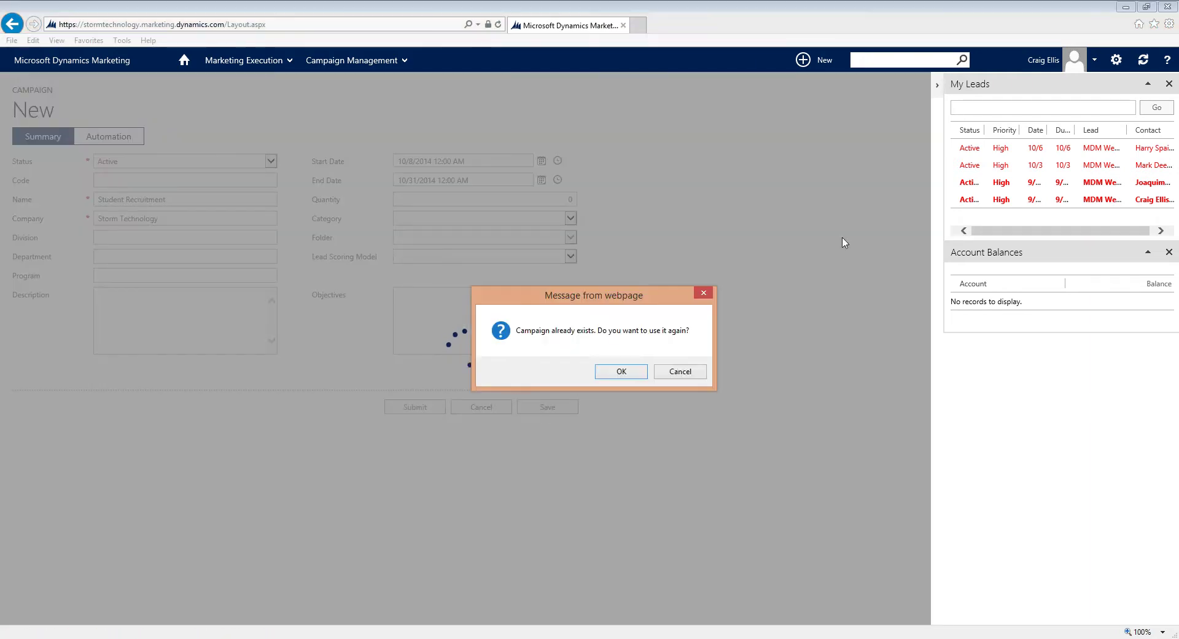
Step: Dismiss the duplicate-name warning, rename the campaign Student Recruitment Test, save it, and go to Automation
click(643, 370)
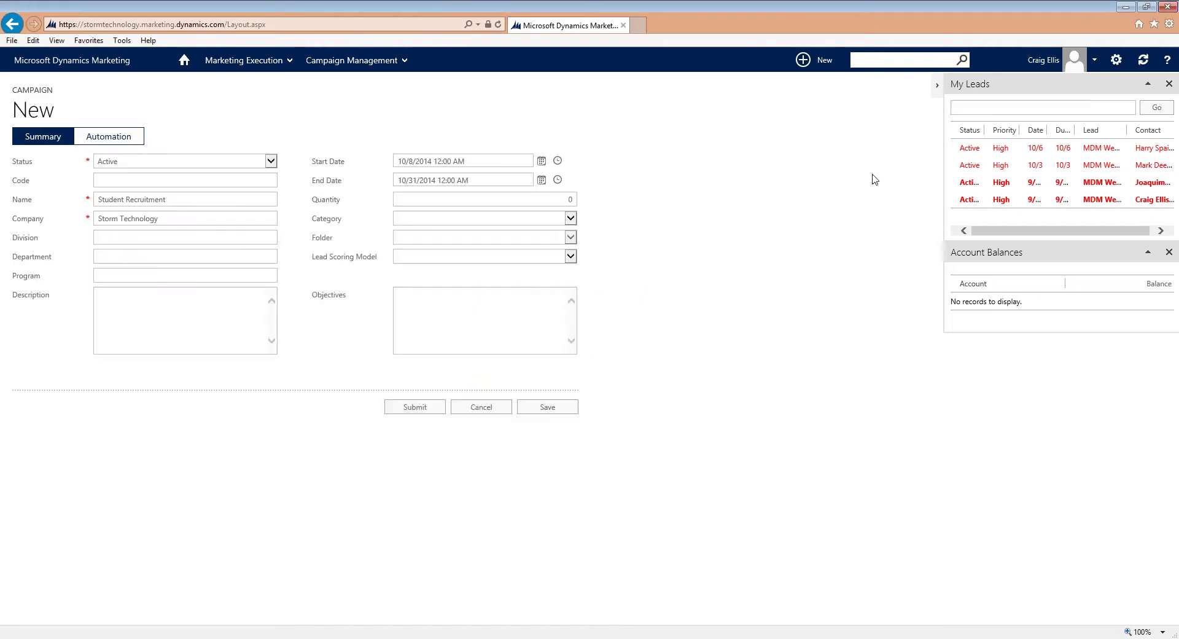
click(938, 86)
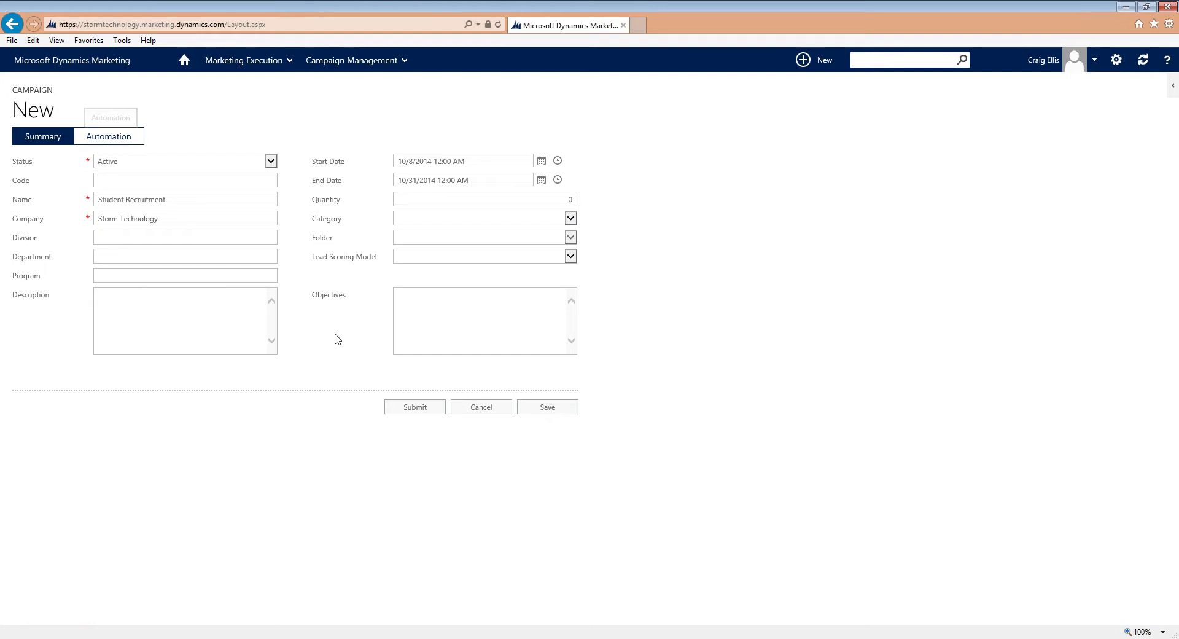
click(221, 200)
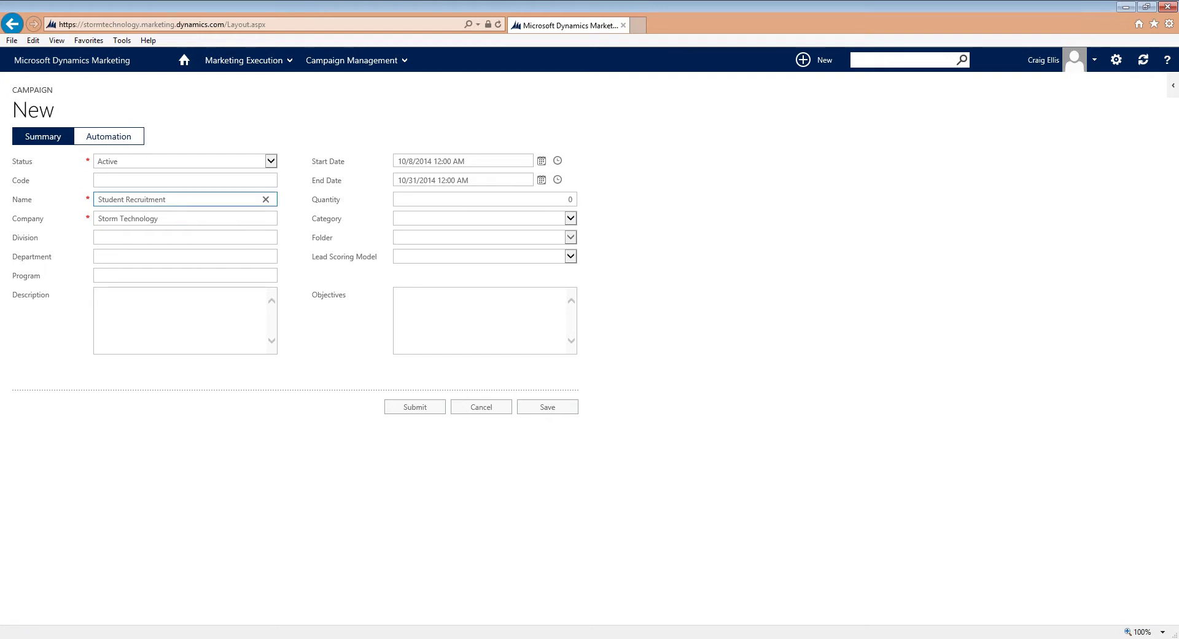
text(Test)
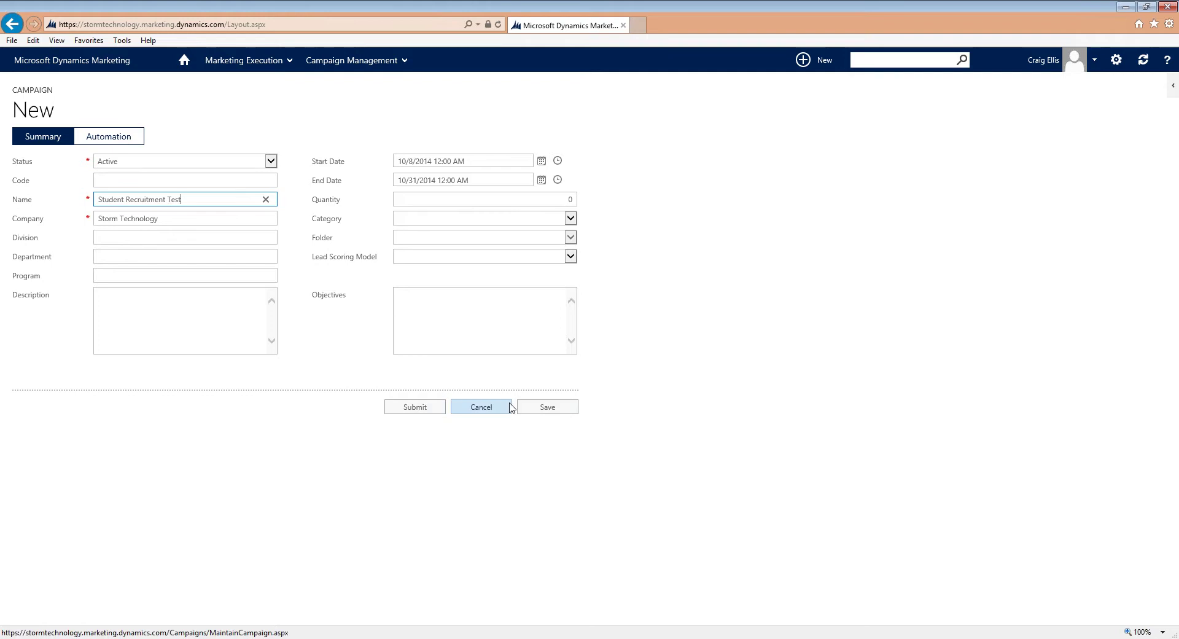
click(532, 407)
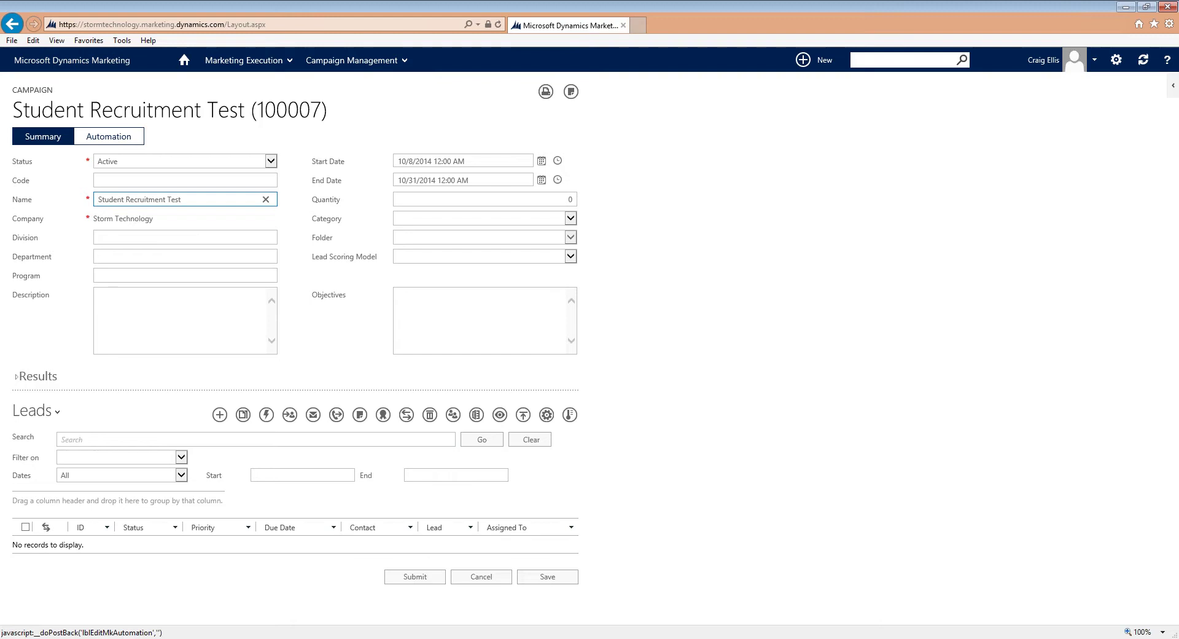
click(118, 142)
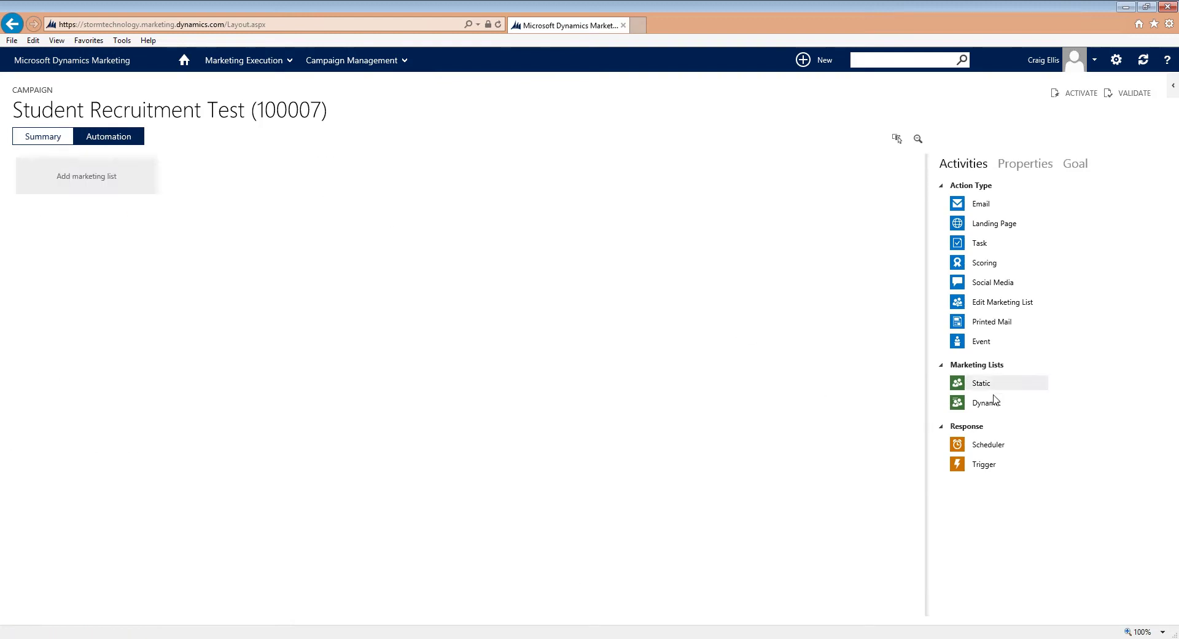
Step: Place a Static marketing list on the canvas and set it to the Webinar Marketing List
drag(981, 383, 116, 187)
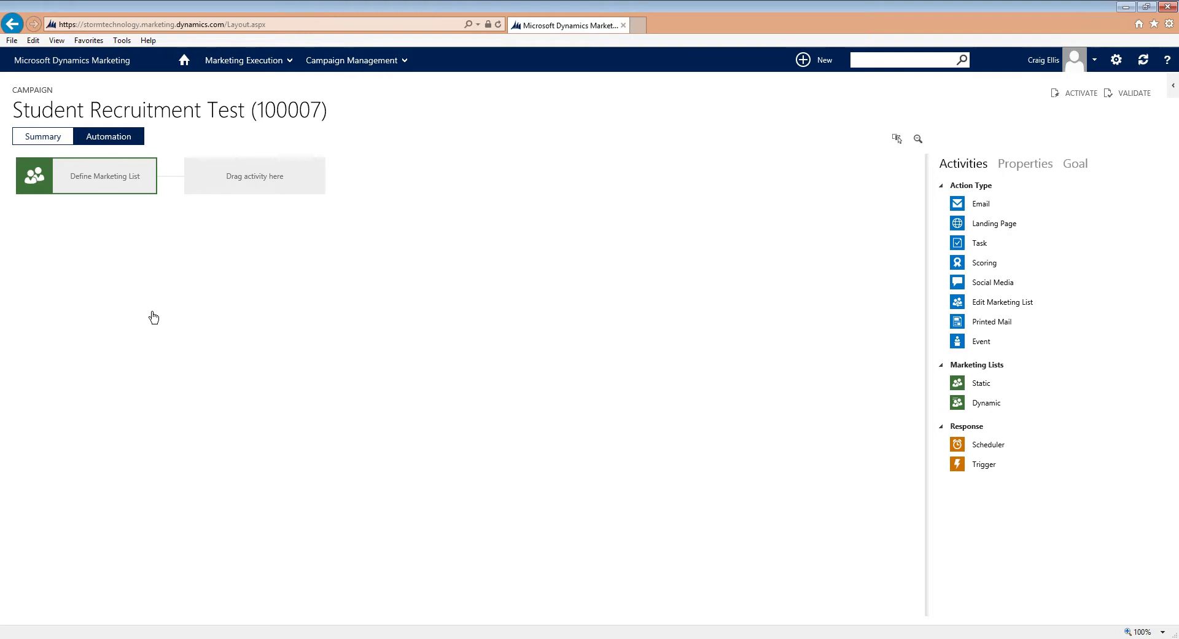
click(91, 180)
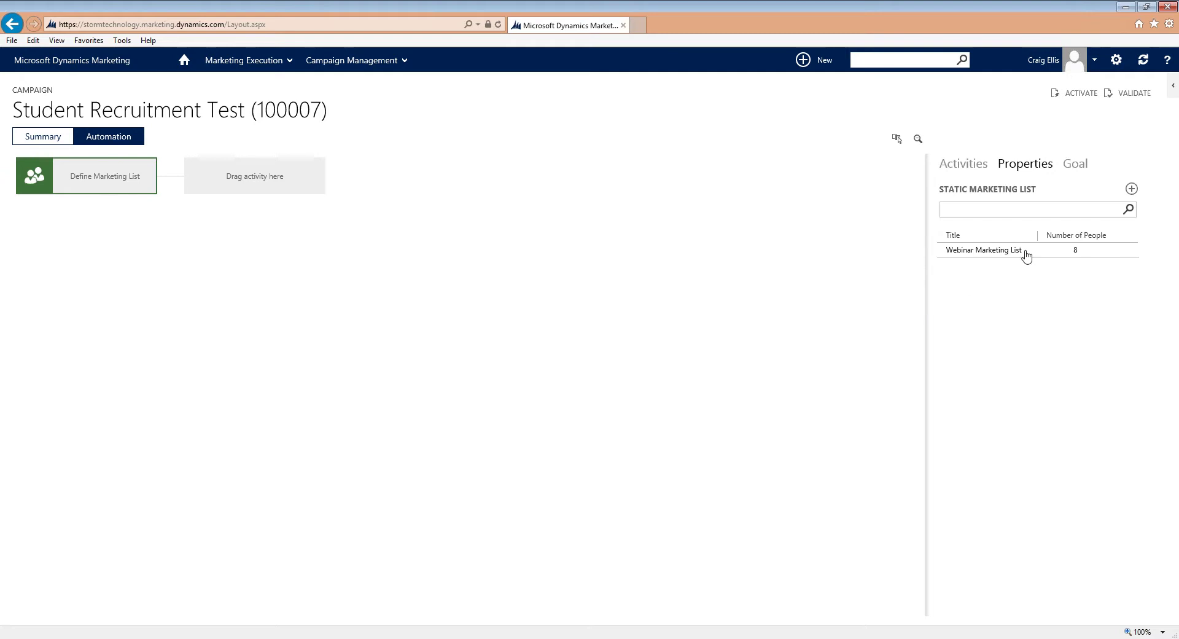
click(1012, 253)
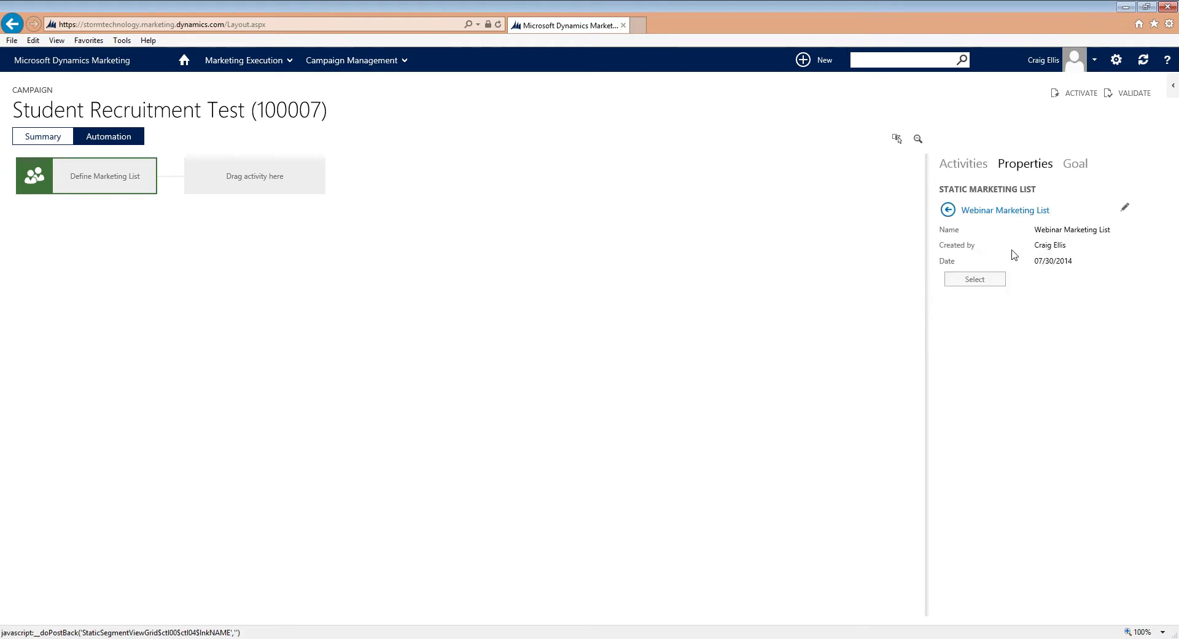
click(975, 279)
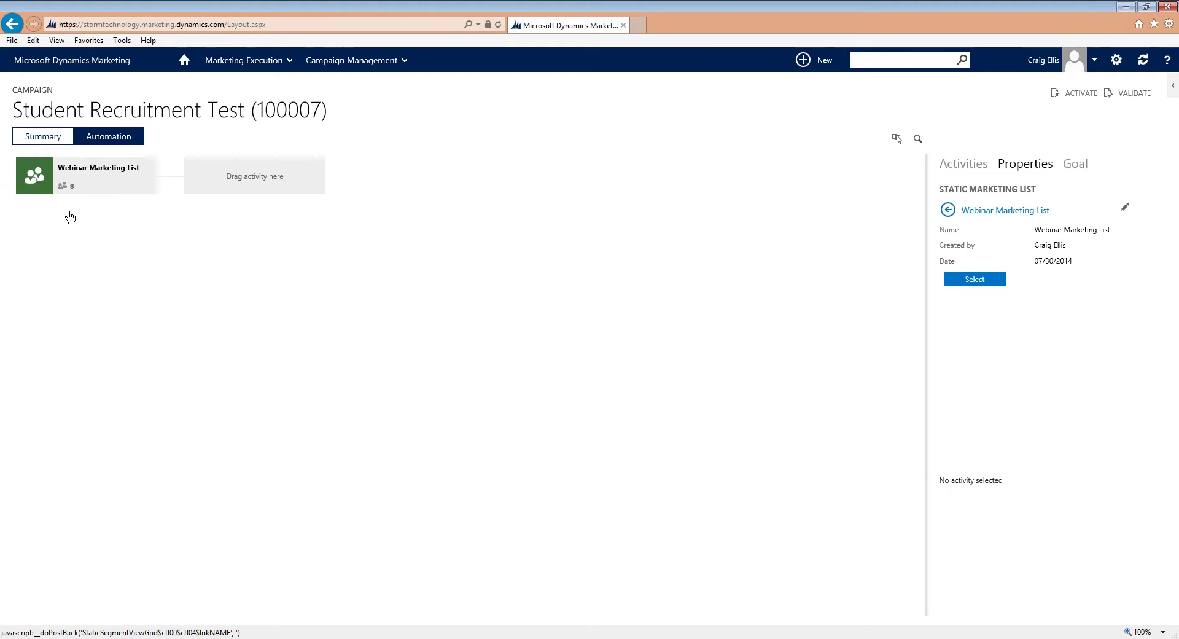
Step: Add a trigger, then an email step, after the Webinar Marketing List on the canvas
click(956, 167)
drag(984, 464, 252, 182)
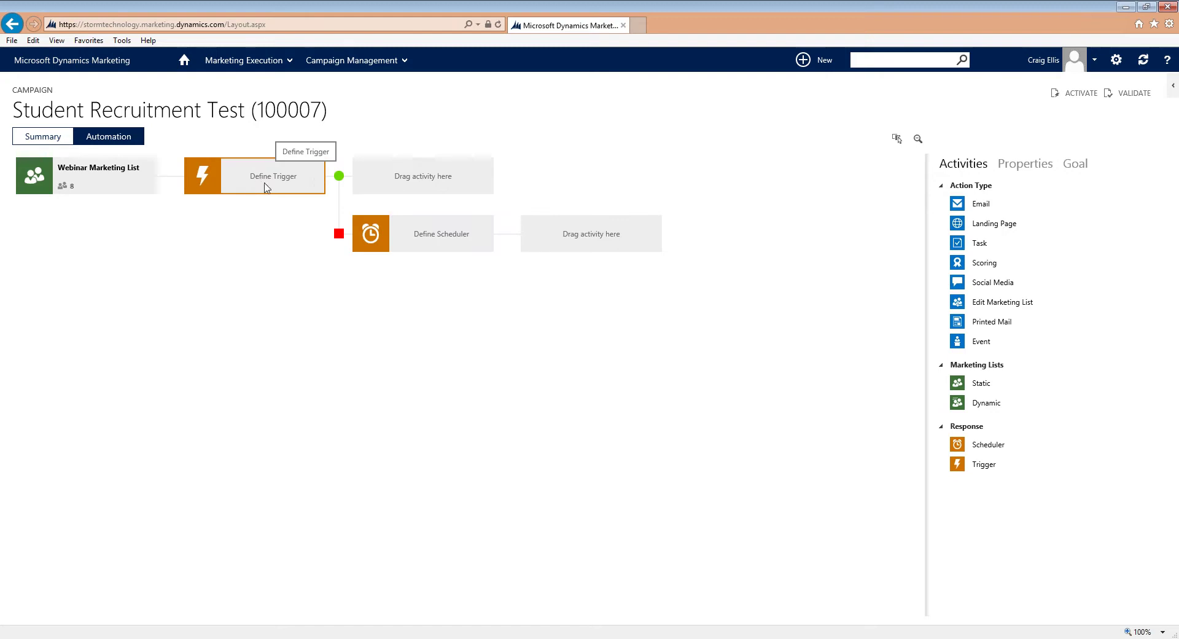
drag(984, 208, 186, 176)
click(286, 183)
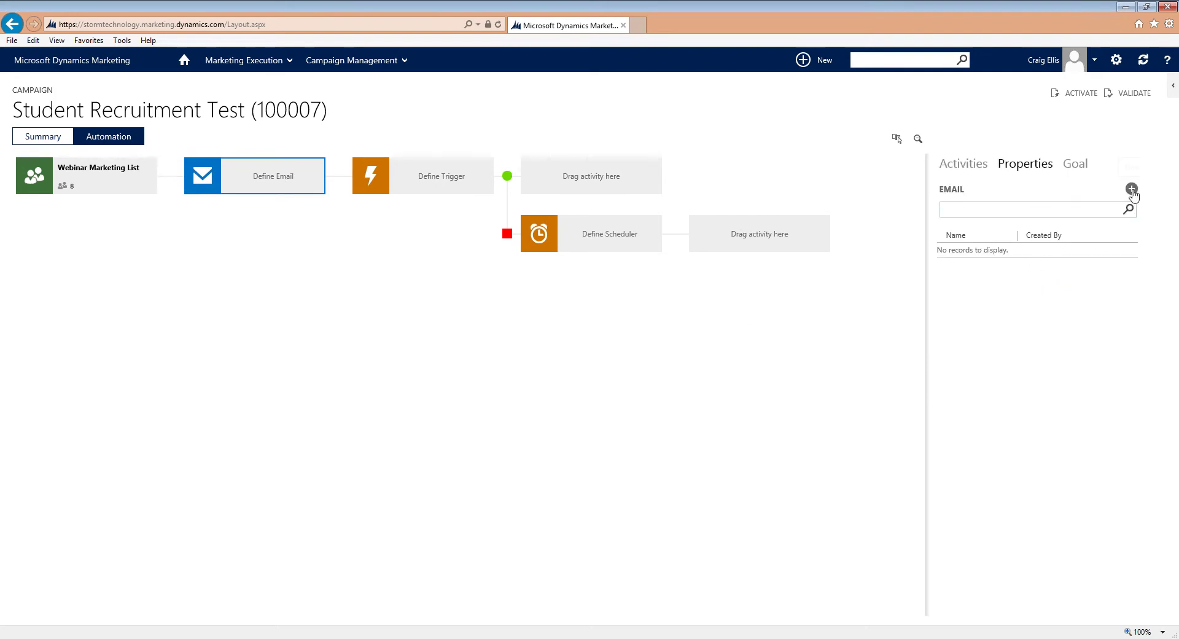
Step: Create a new blank email for the step with no template and no subscription center
click(1132, 191)
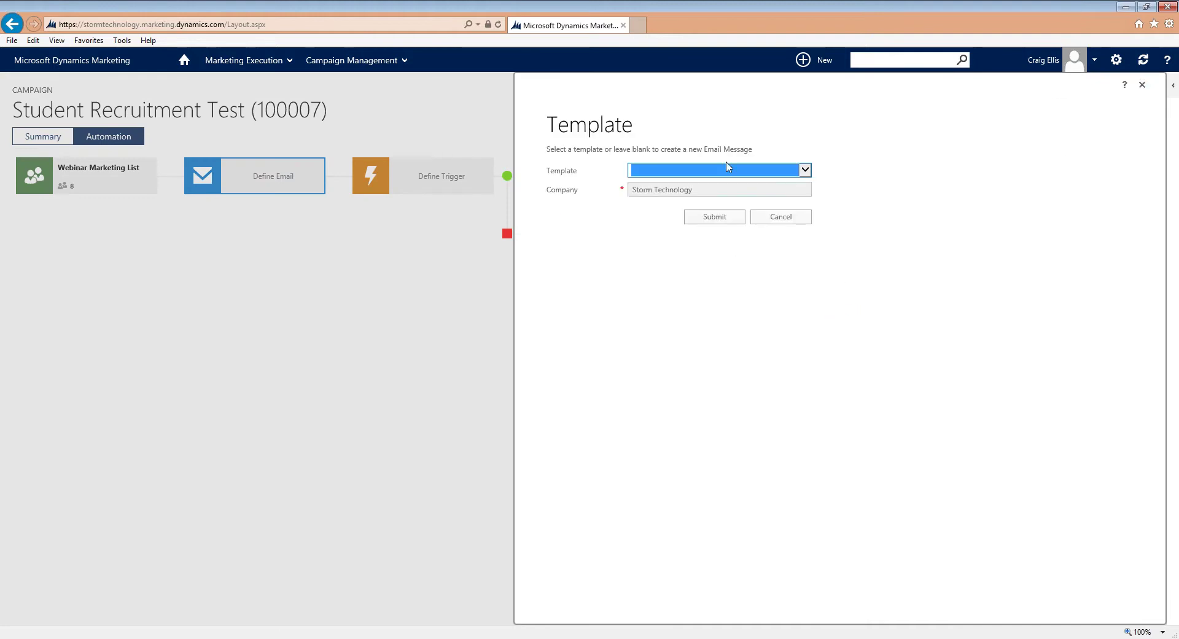
click(727, 171)
click(727, 172)
click(726, 219)
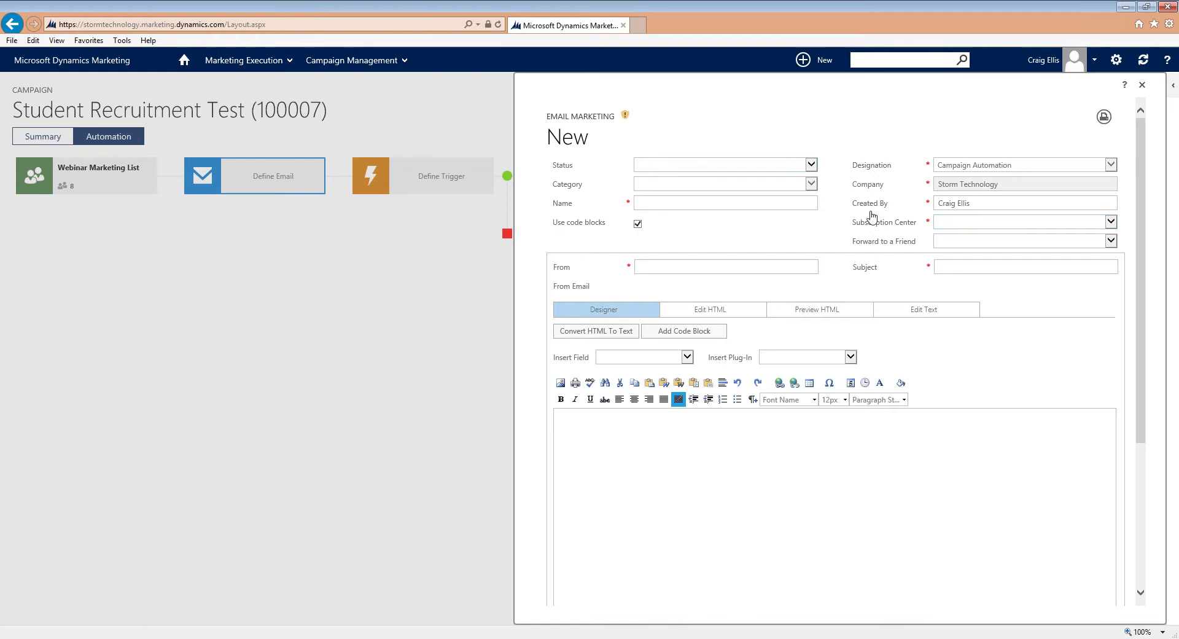
click(981, 222)
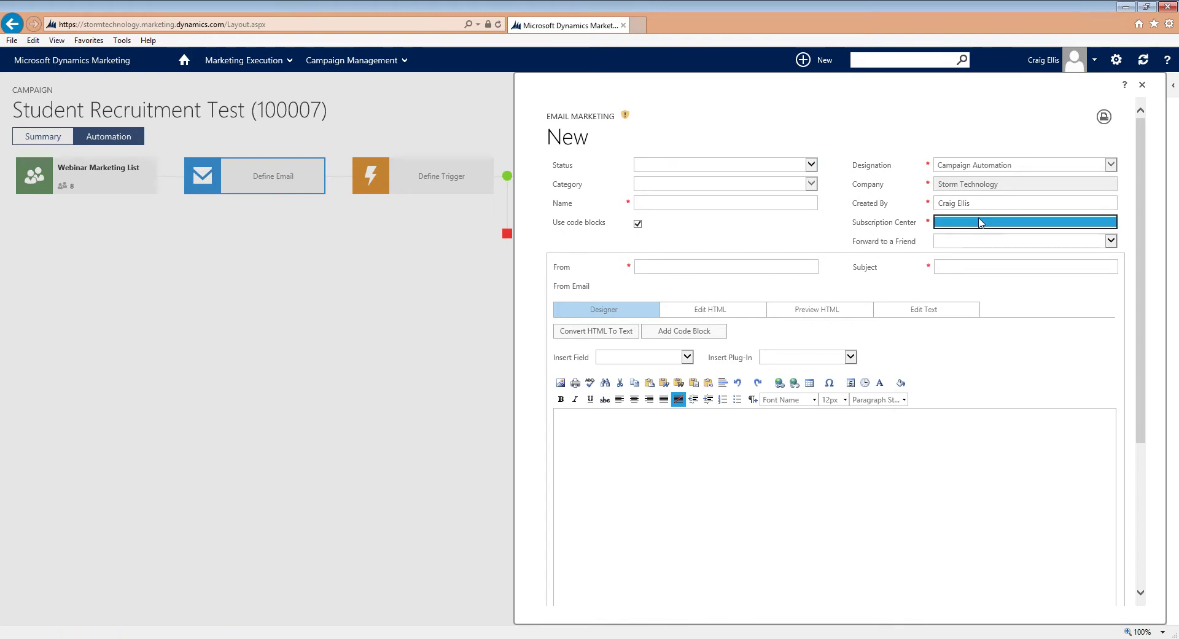
click(849, 216)
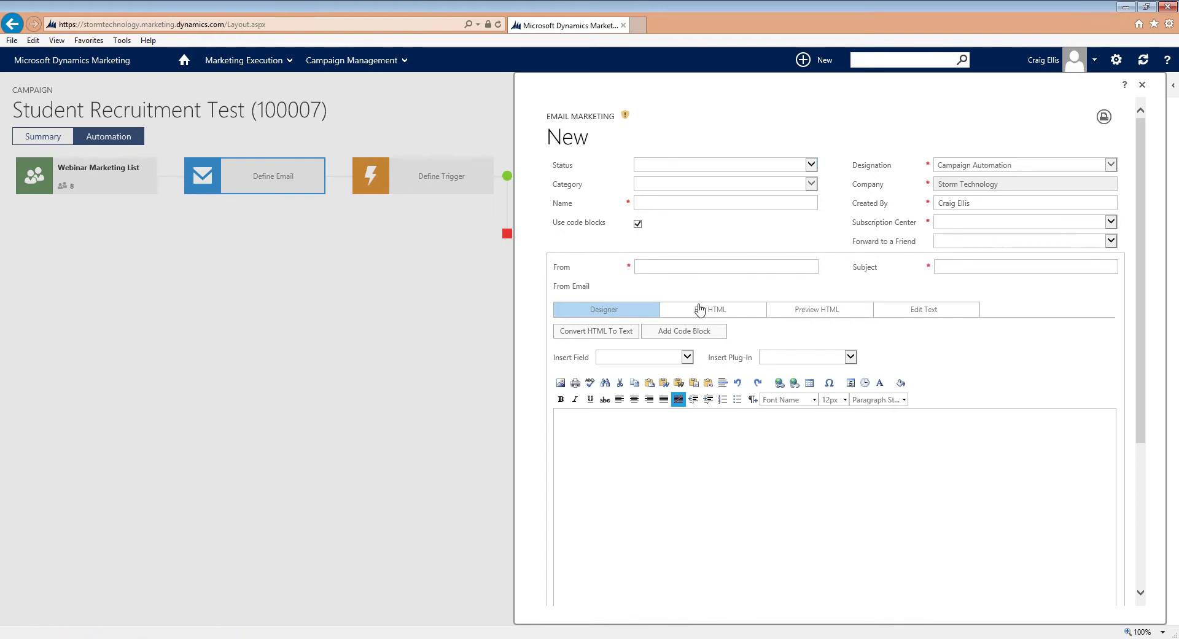
Step: Set the email's From sender to the user's own contact
click(687, 266)
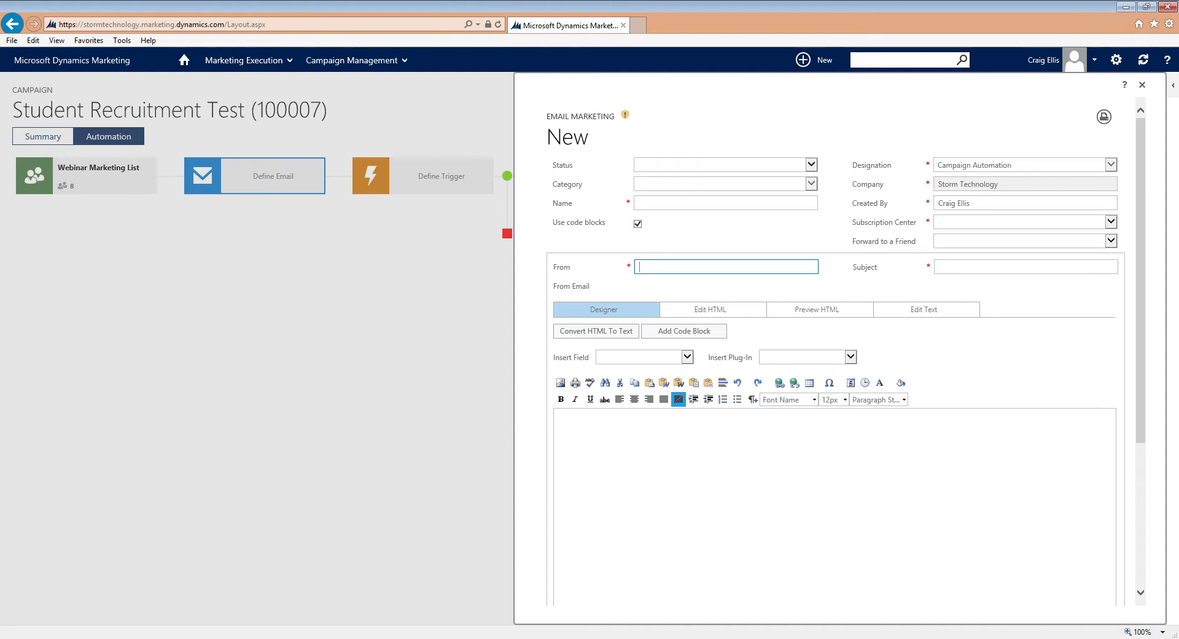
click(979, 273)
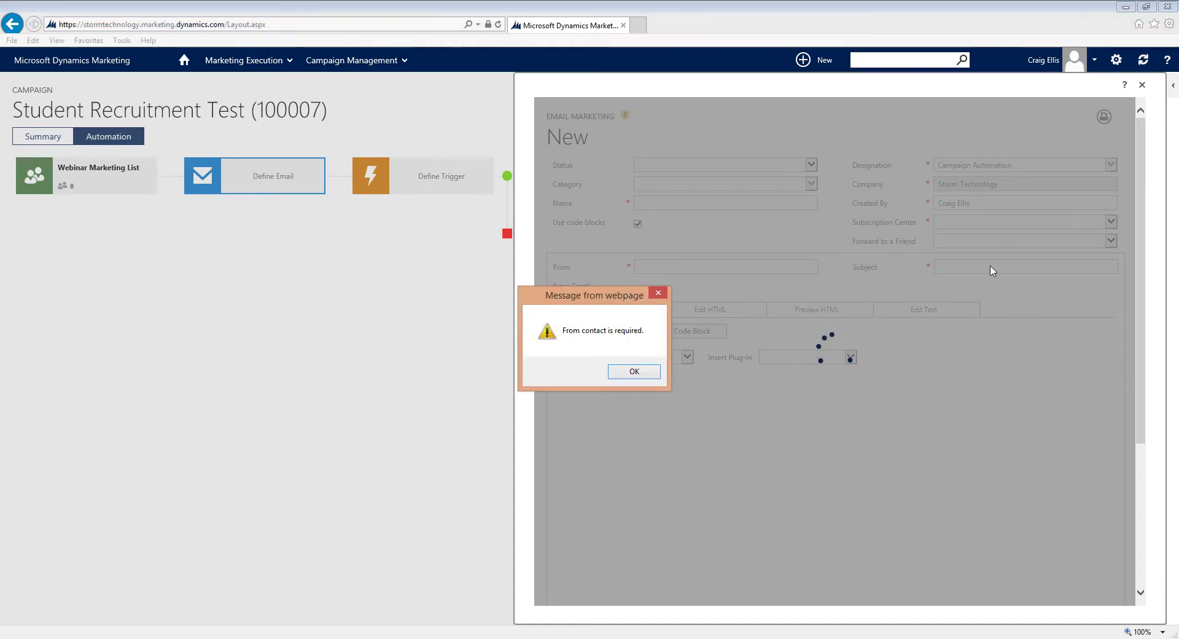
click(634, 371)
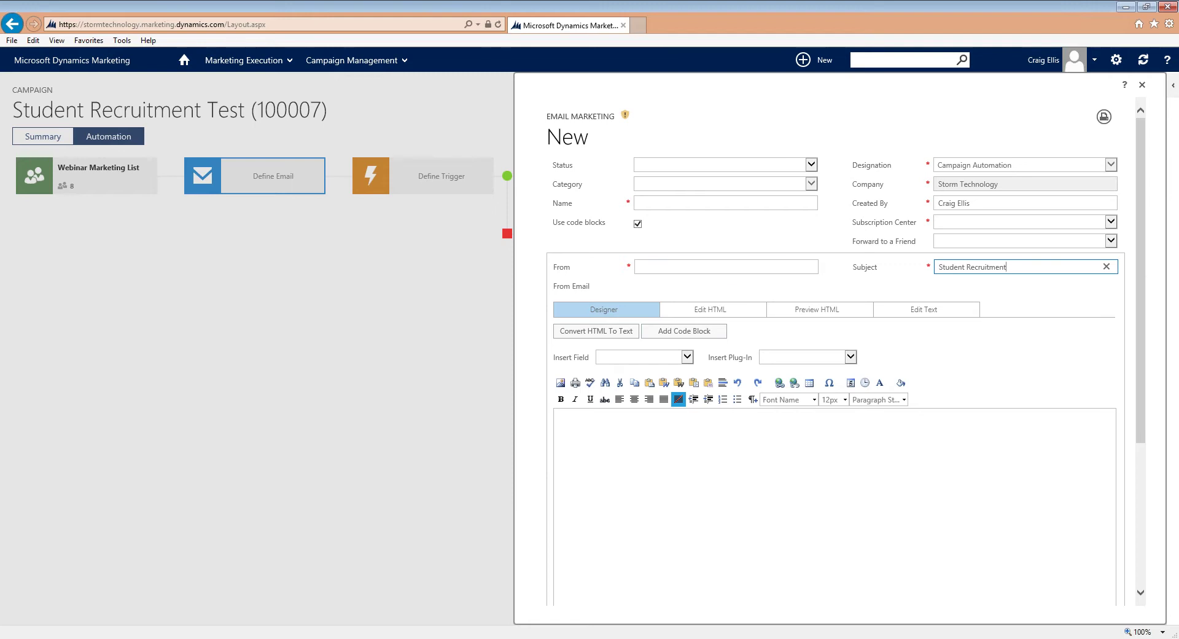
click(726, 267)
text(%%)
key(BackSpace)
key(BackSpace)
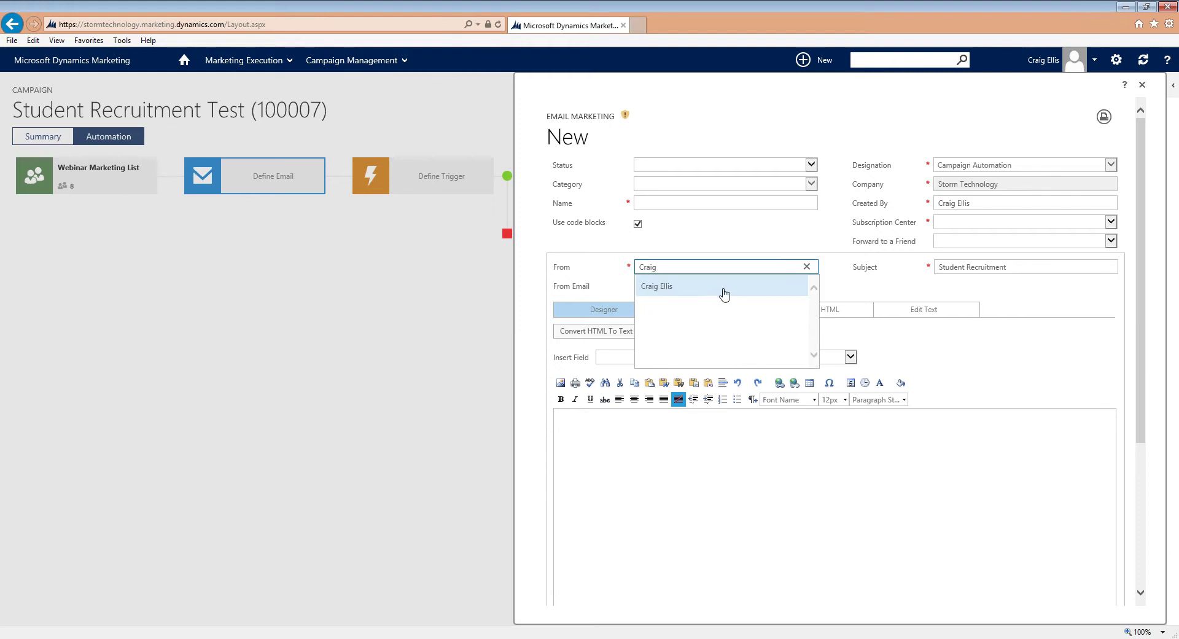
click(719, 287)
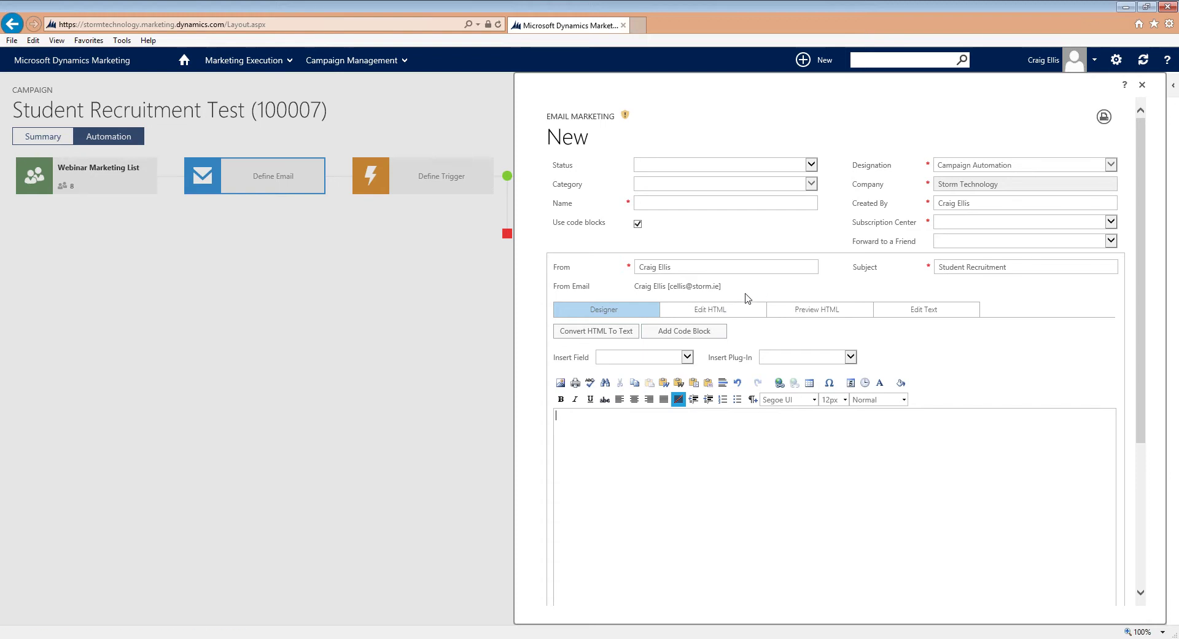
Step: Review the email body in the Edit HTML view, then return to the Designer
click(731, 317)
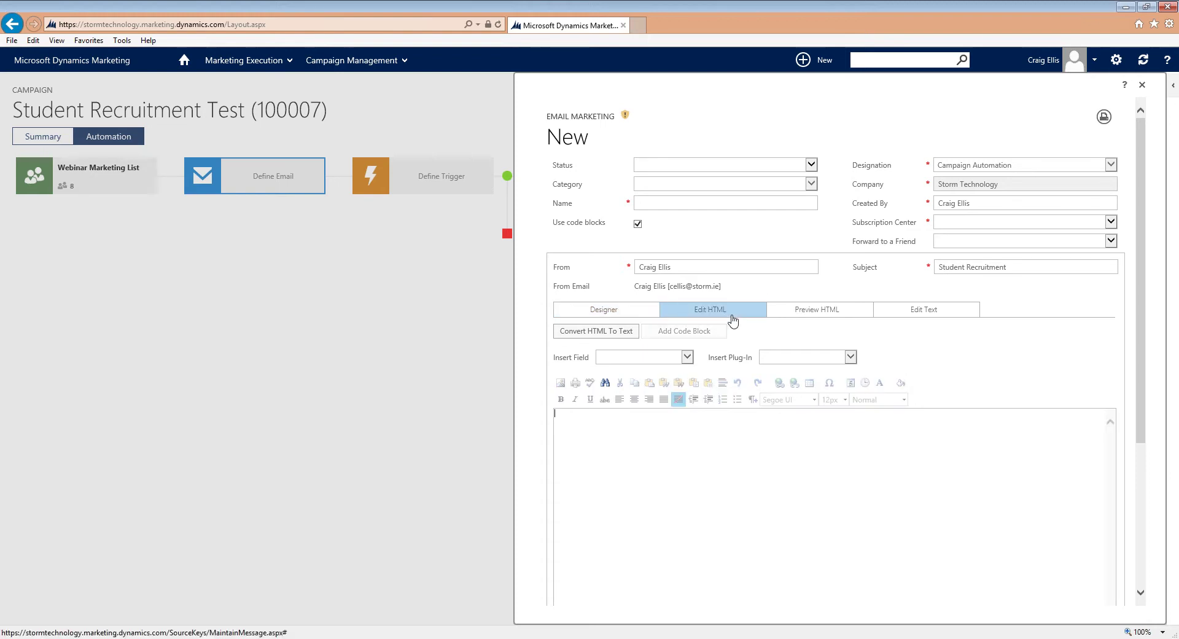
click(555, 413)
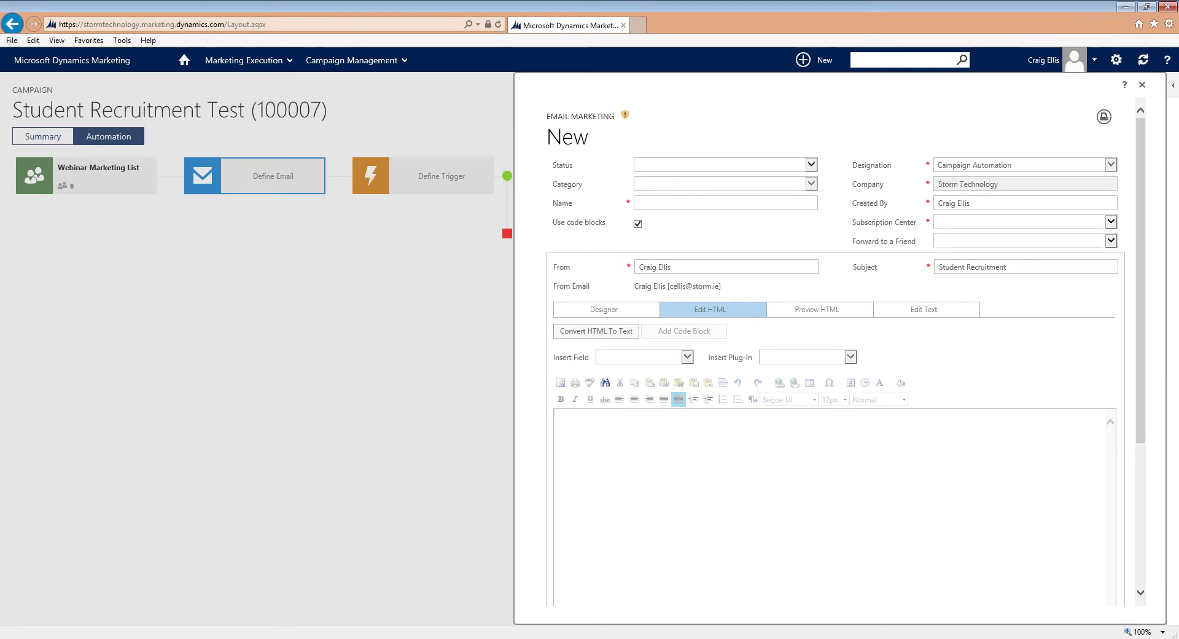
click(636, 315)
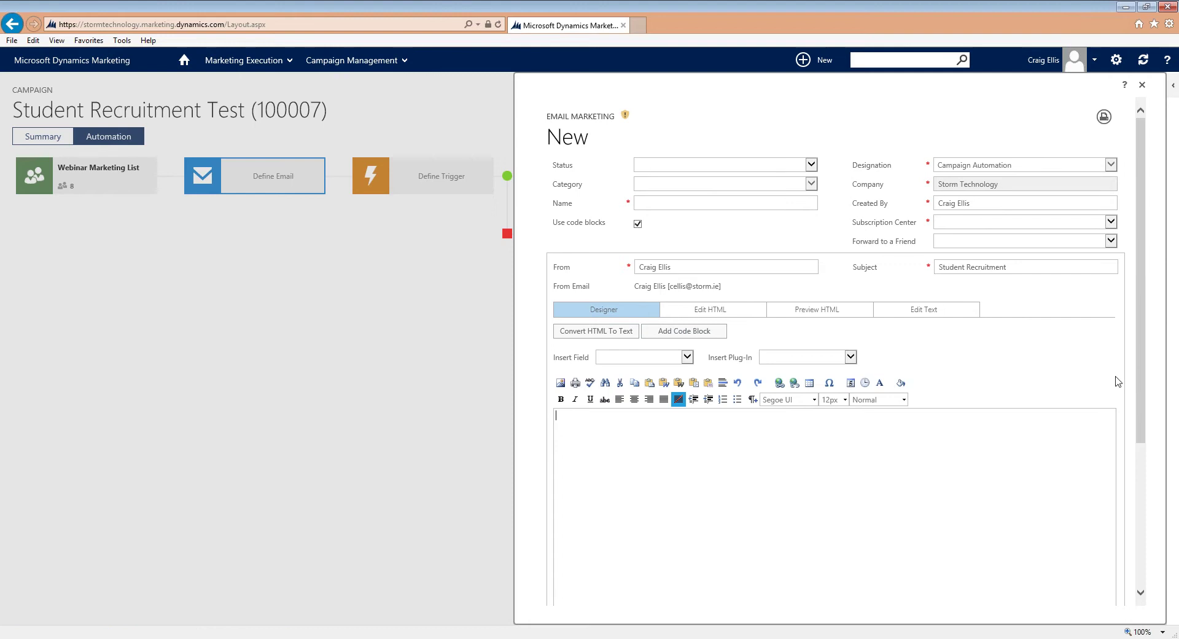
scroll(1142, 363, down, 3)
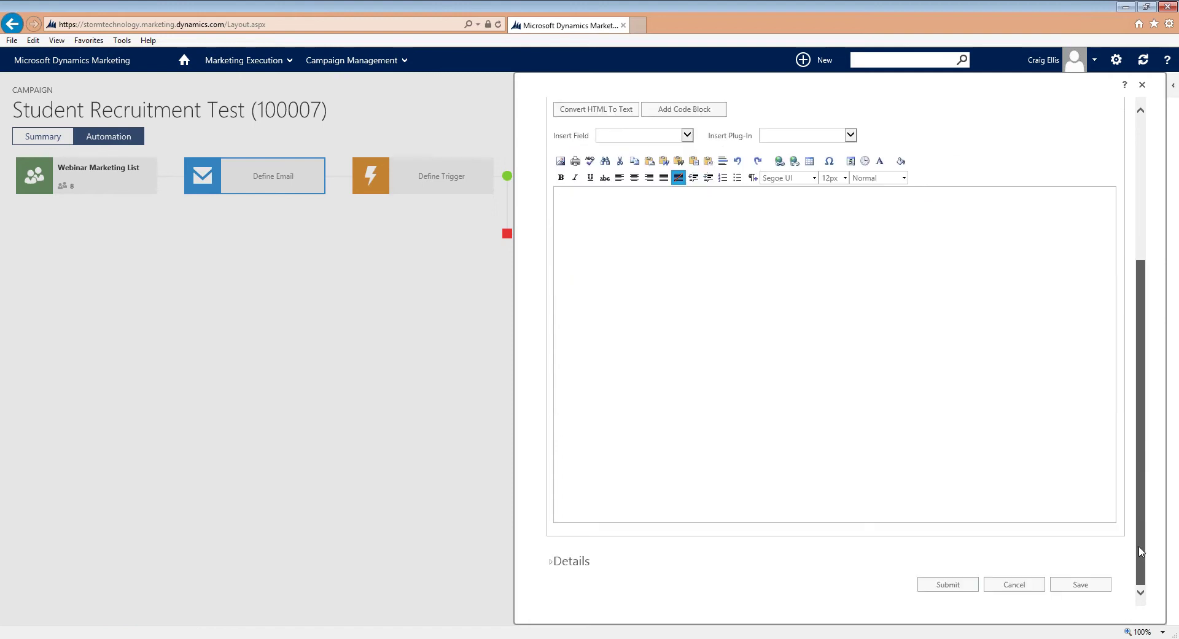
Step: Close the email form and set the trigger to fire on Email Opened
click(1142, 85)
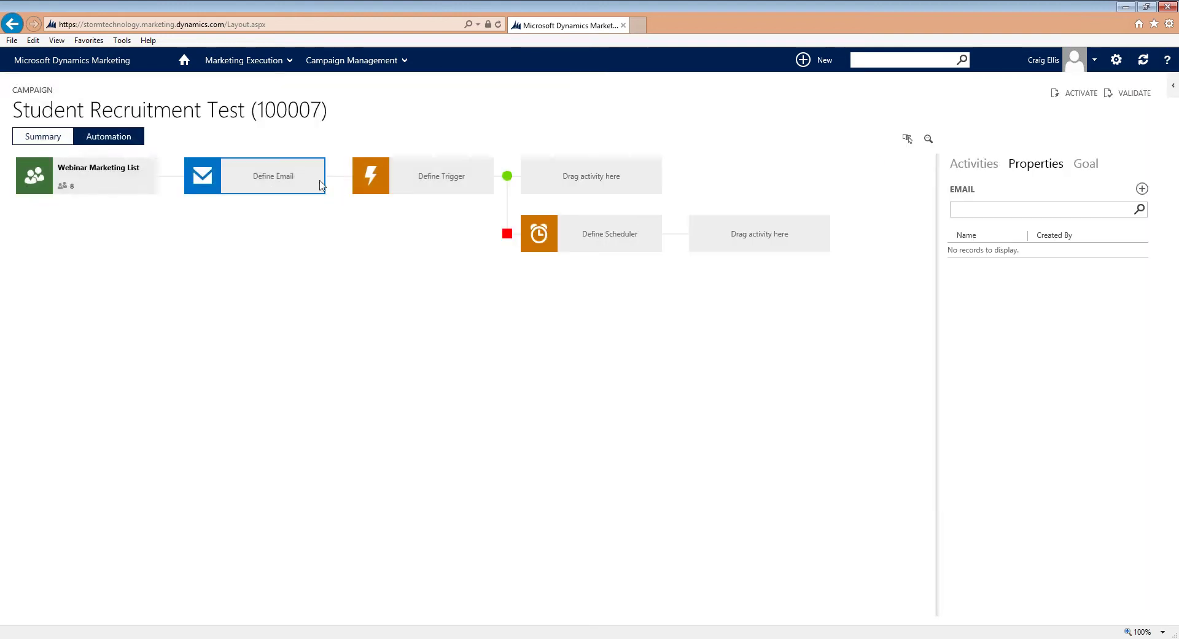
click(443, 185)
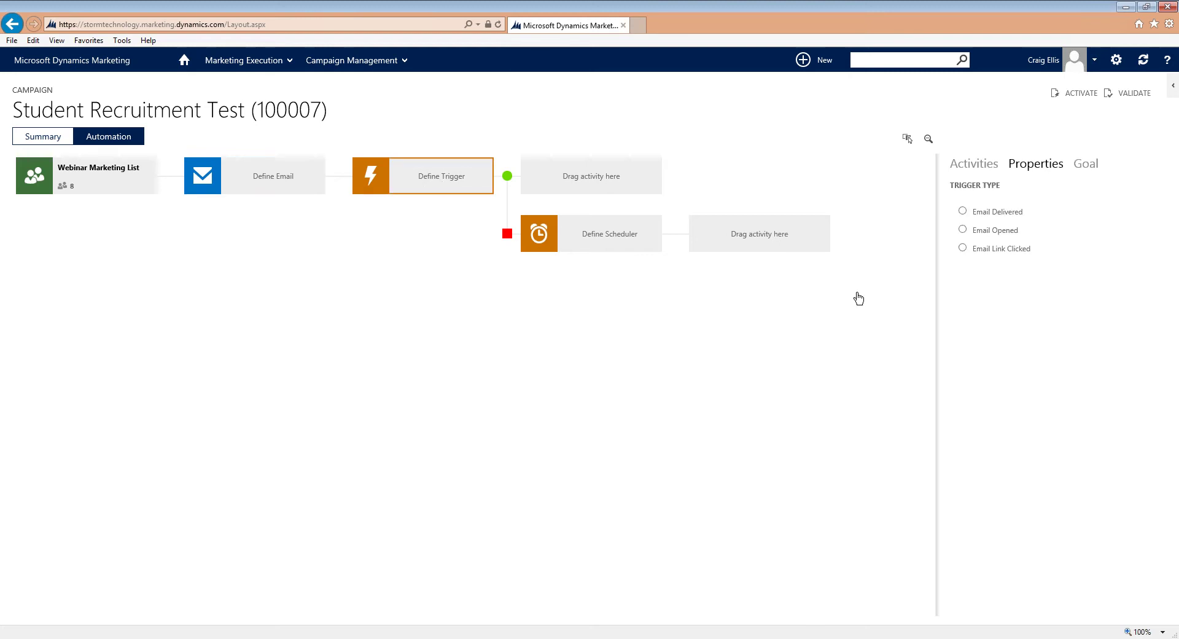
click(963, 229)
Step: Add Social Media and Email steps on the opened branch, plus an Email after the scheduler
click(983, 165)
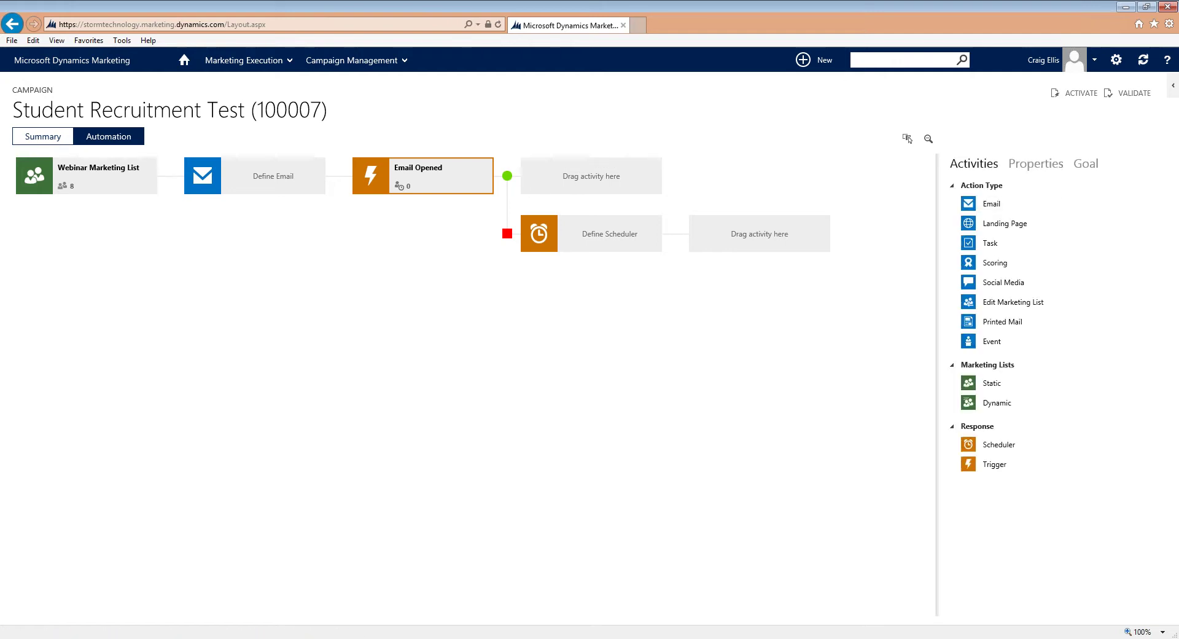
drag(1002, 282, 580, 177)
drag(991, 207, 766, 178)
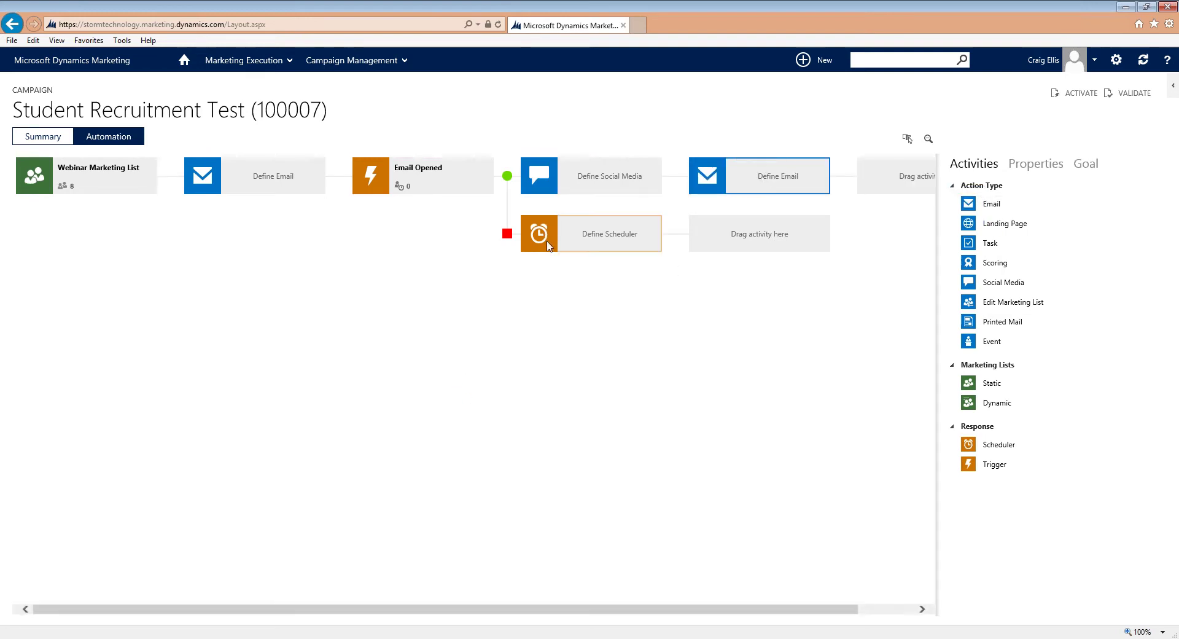
click(626, 244)
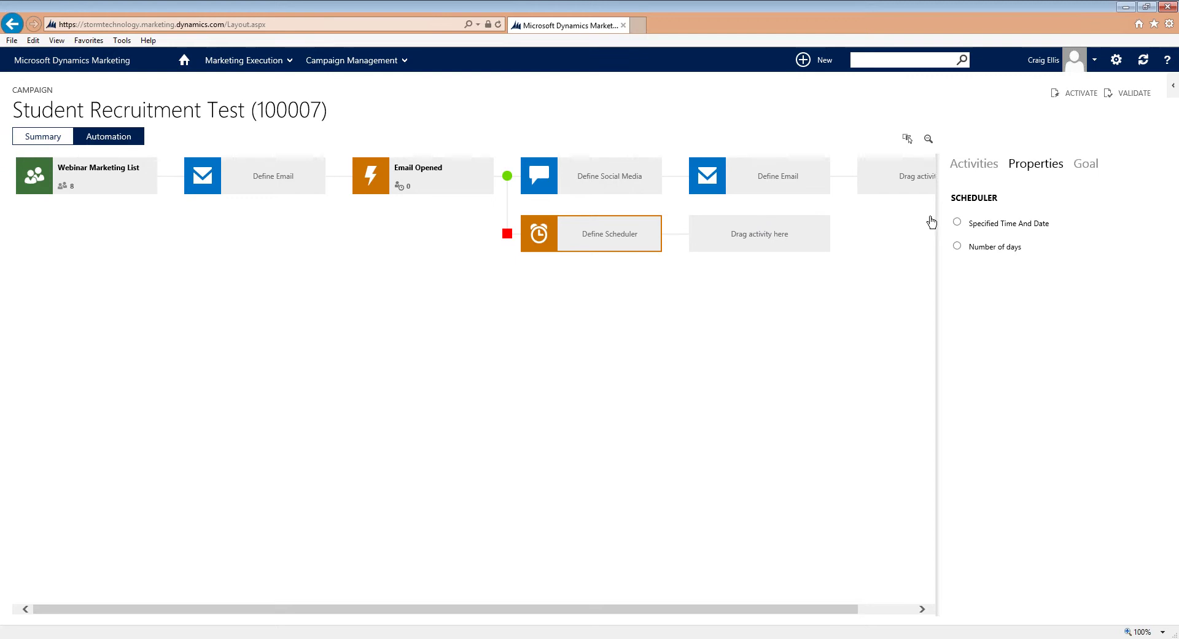
click(972, 166)
drag(993, 206, 798, 237)
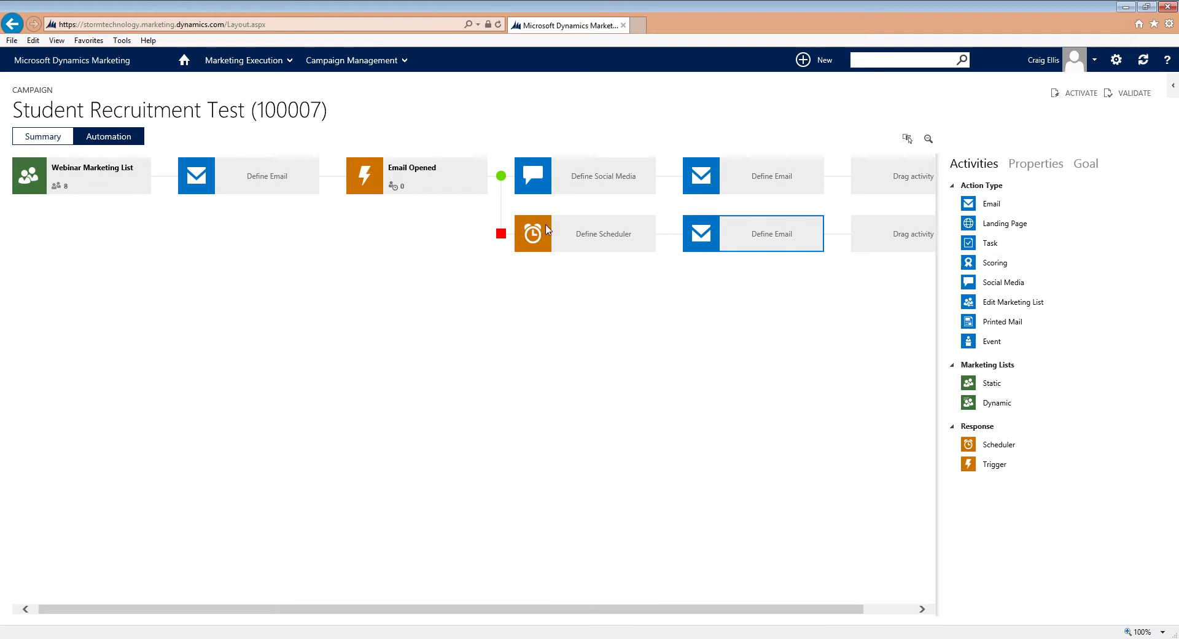
Step: Set the scheduler to Number of days with a value of 5
click(591, 249)
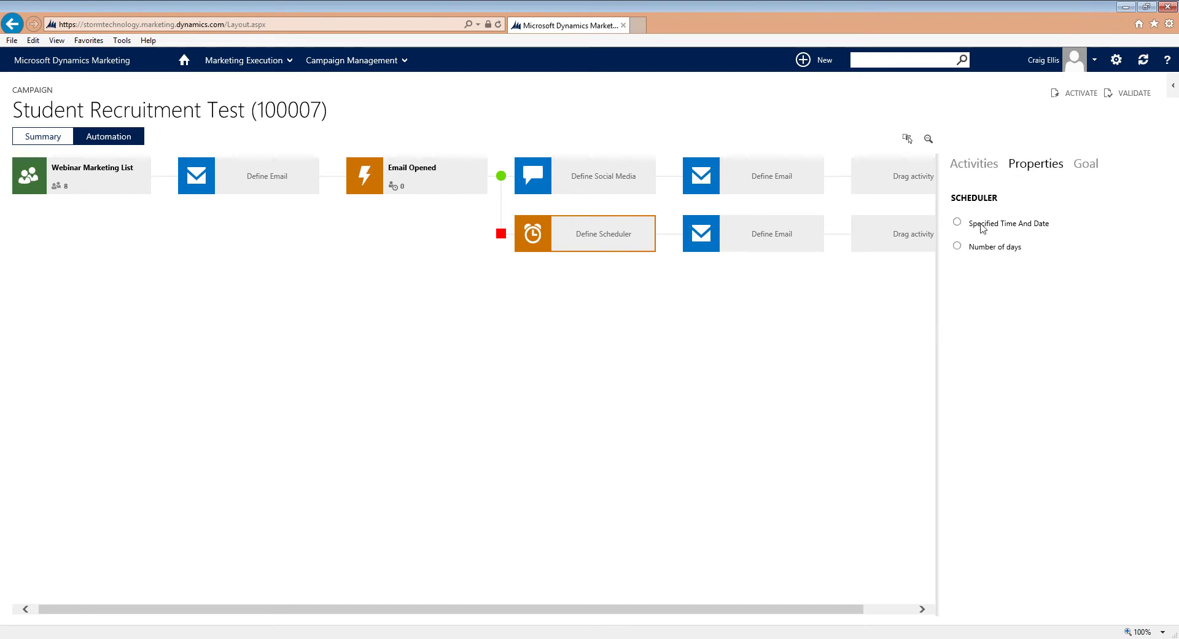
click(958, 223)
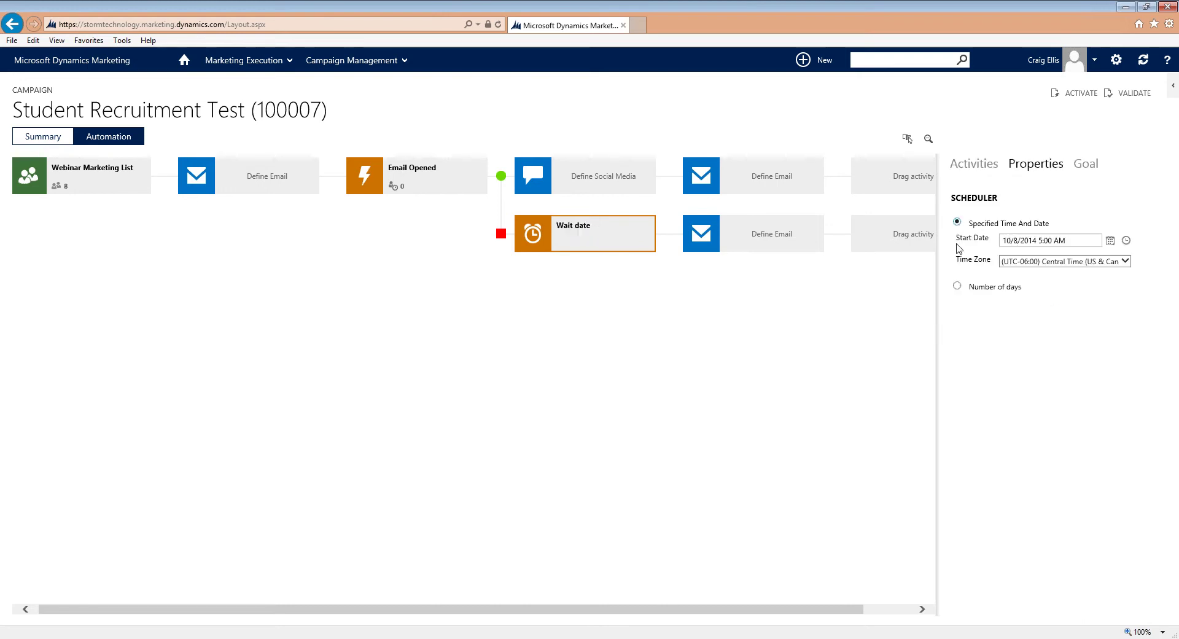
click(958, 286)
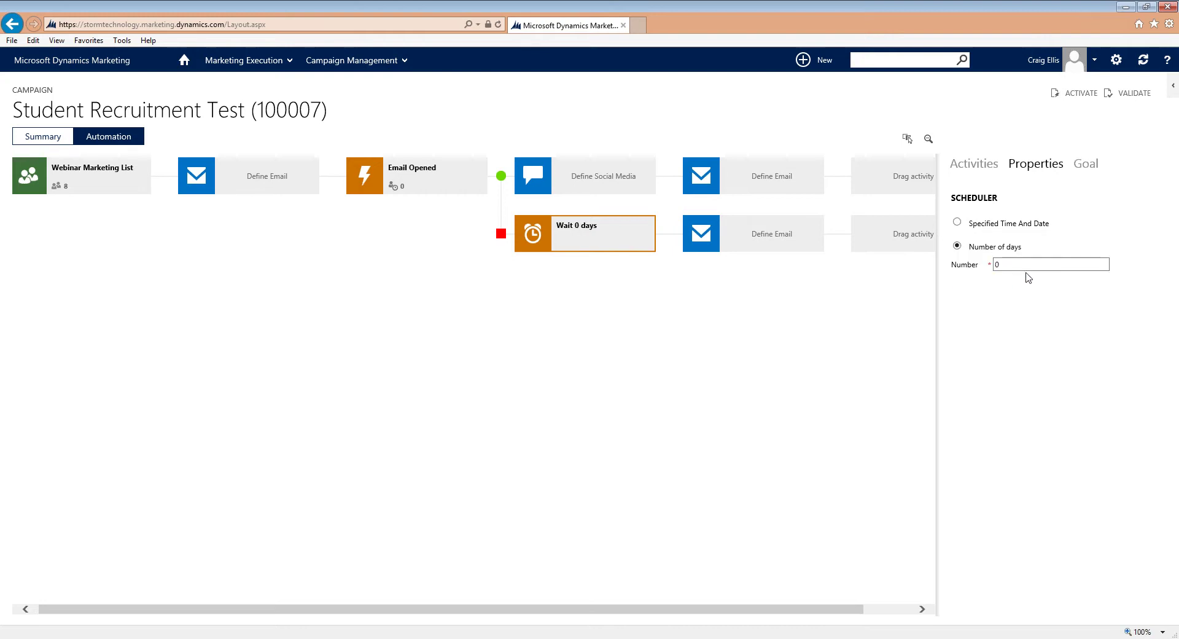
key(Tab)
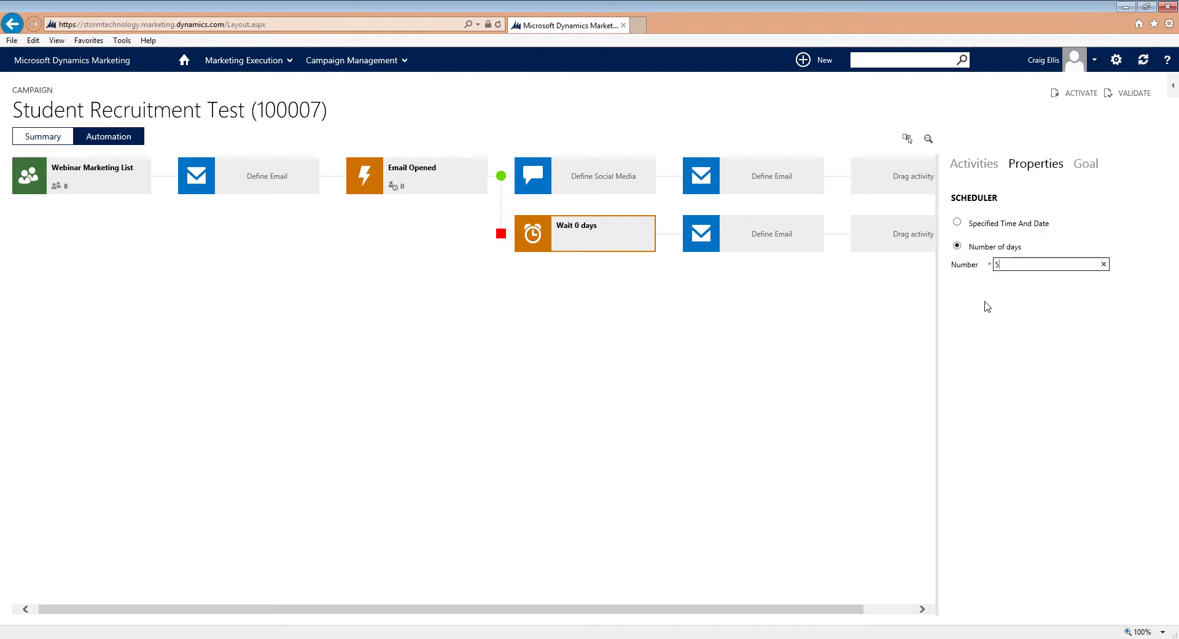
text(5)
click(1034, 357)
click(717, 359)
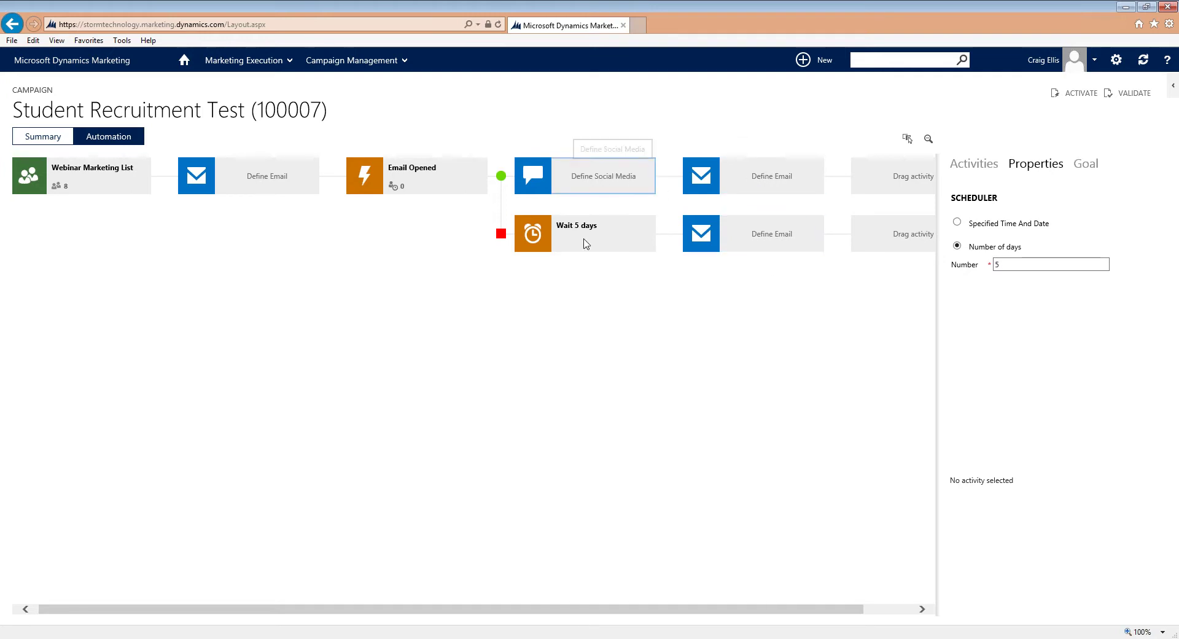
Step: Place an Event step after the top-row Define Email, then return to the campaign's Summary tab
click(980, 166)
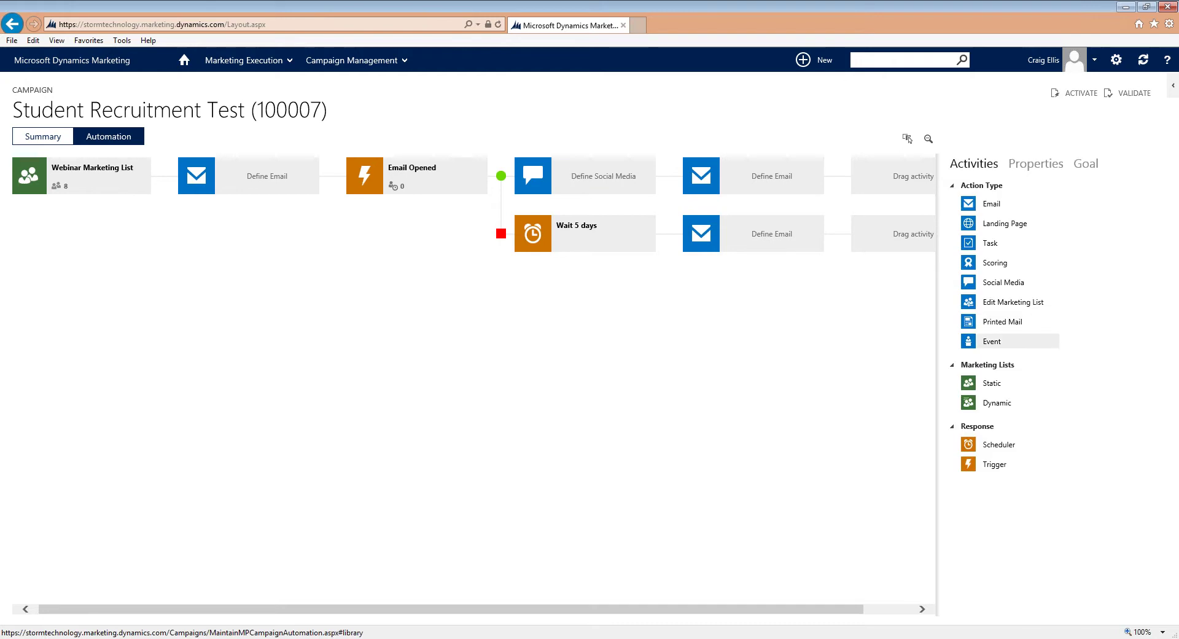
drag(989, 341, 893, 183)
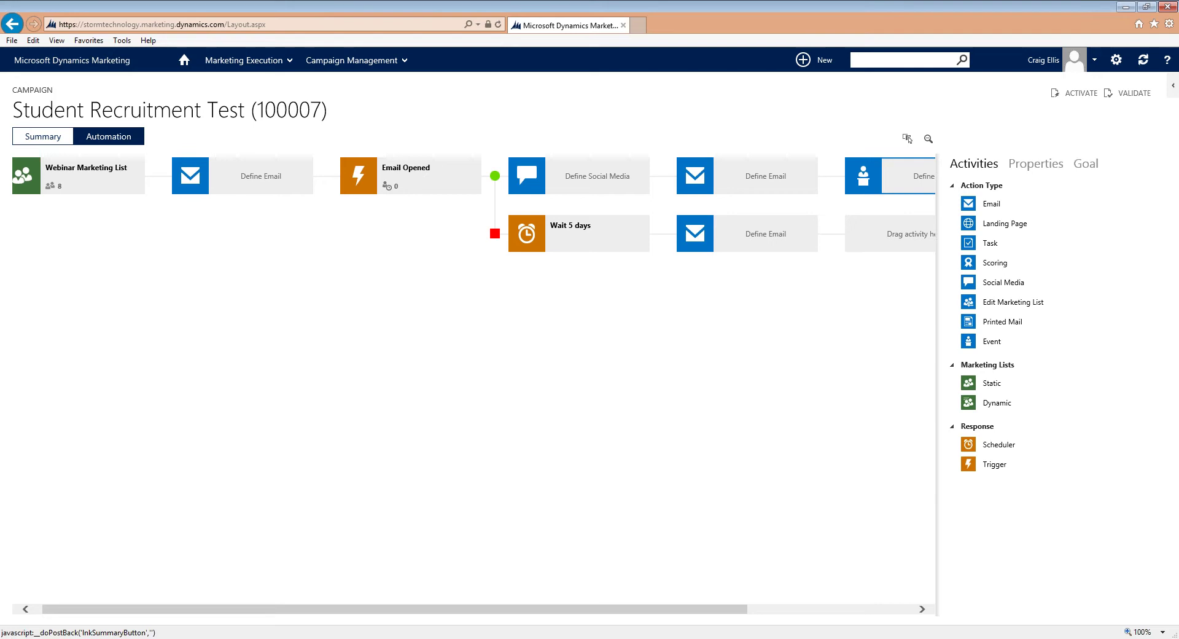
click(42, 135)
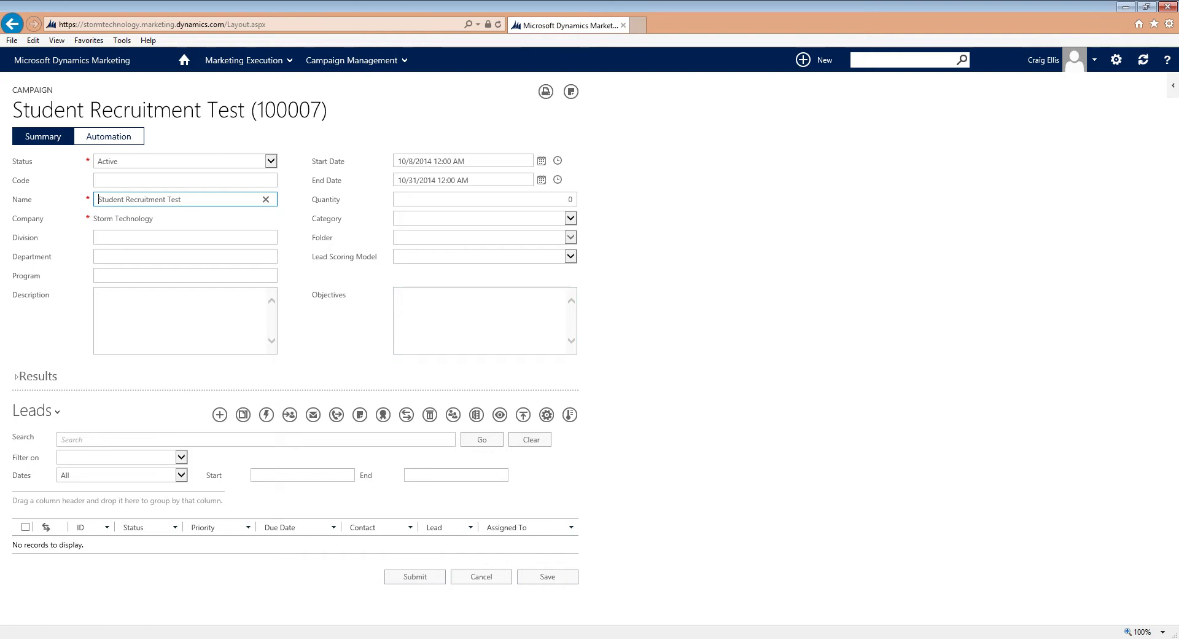
Step: Open the MDM Webinar campaign from Marketing Execution > Campaigns
click(262, 65)
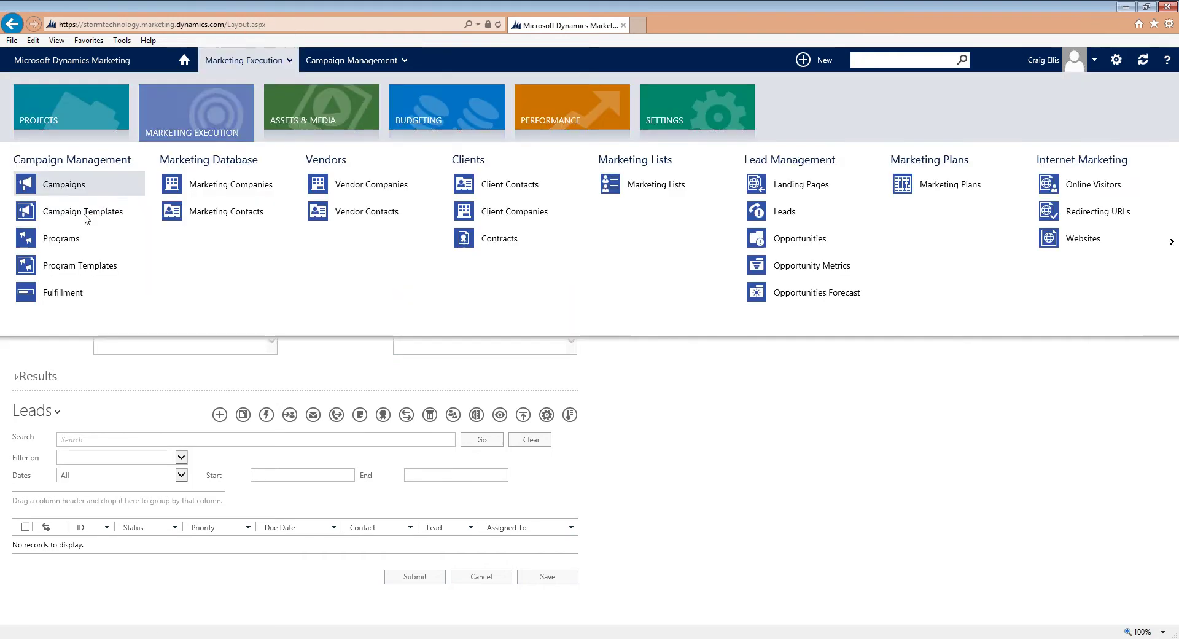
click(68, 191)
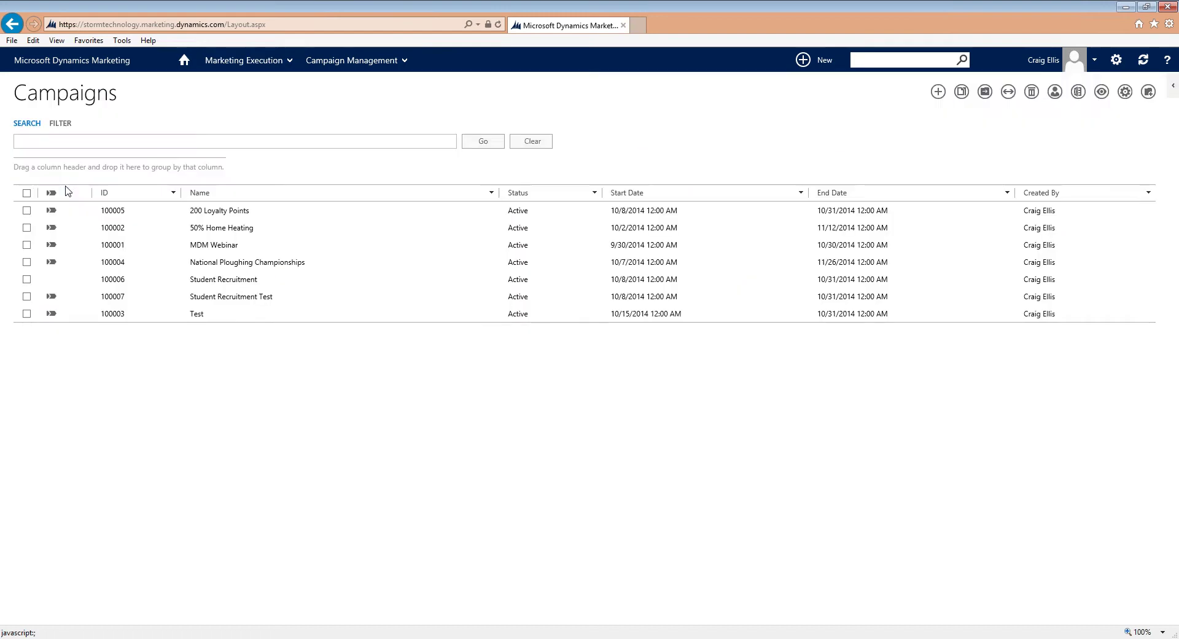
drag(216, 249, 215, 245)
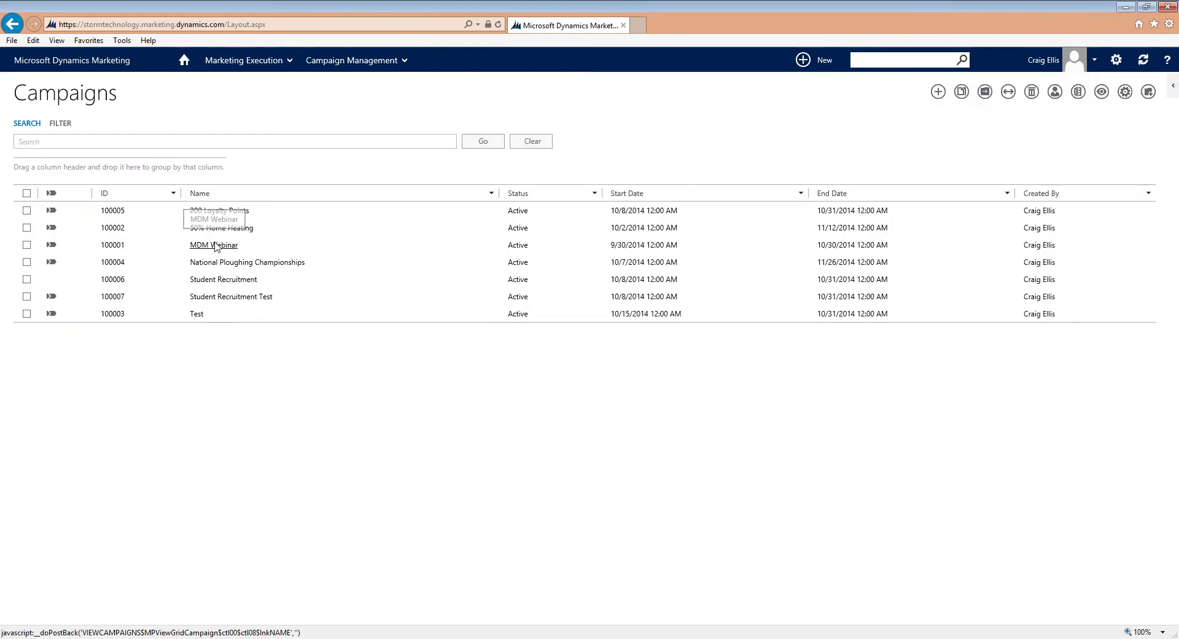
click(215, 246)
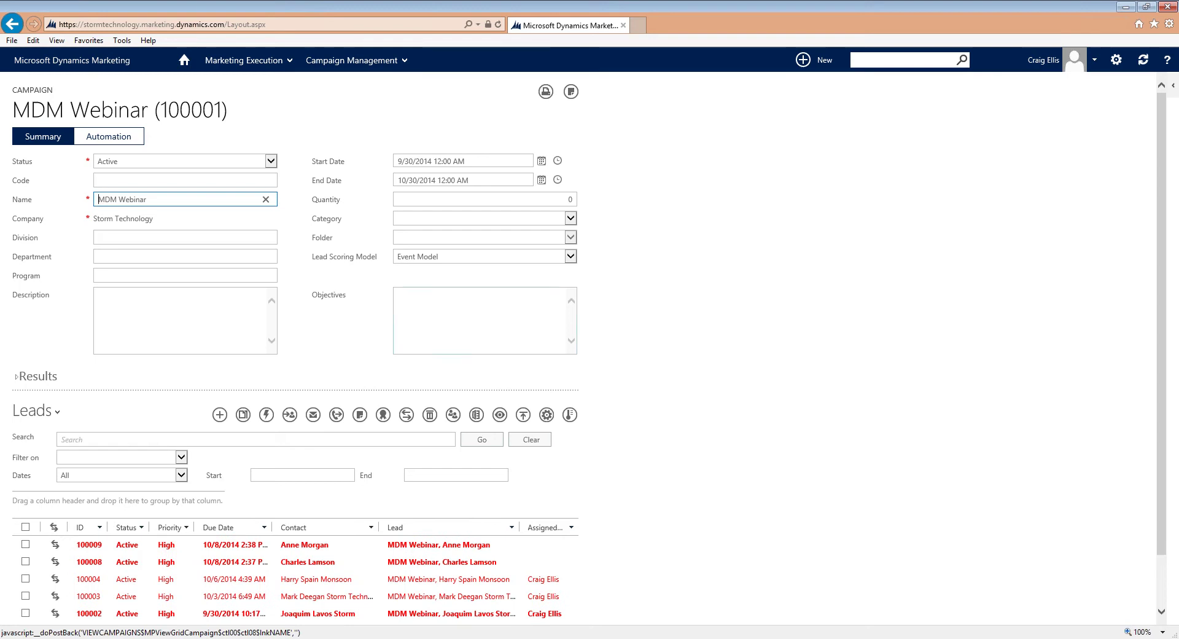
Step: Switch the campaign's related grid from Leads to Landing Pages
click(55, 413)
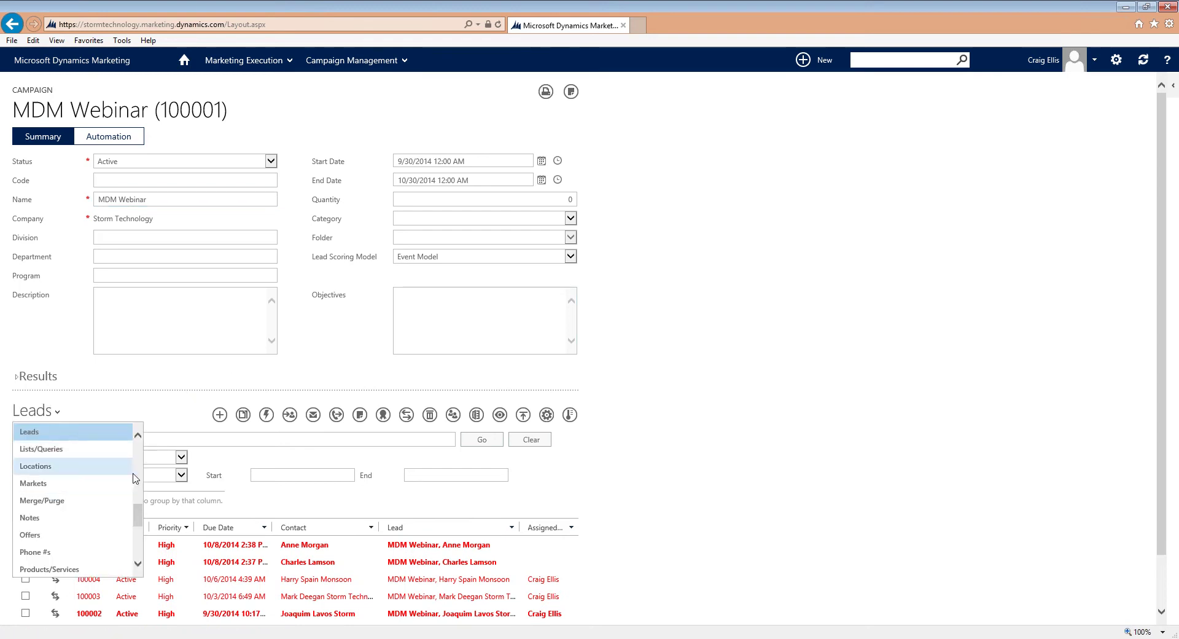
scroll(136, 478, up, 3)
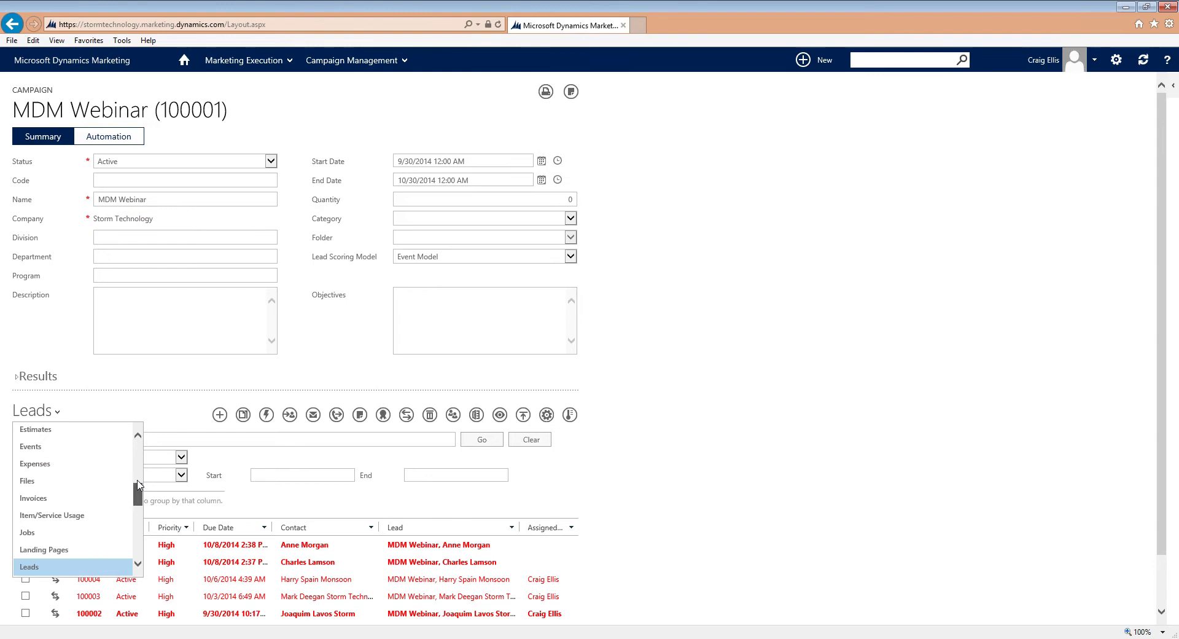
scroll(138, 488, up, 2)
scroll(123, 494, down, 4)
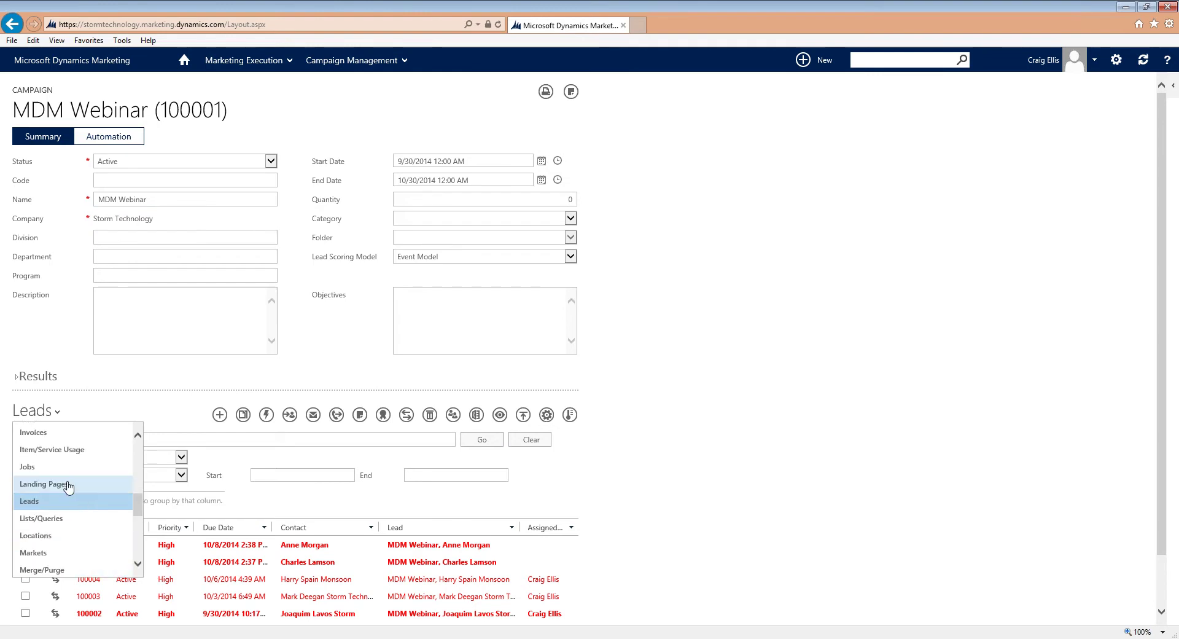
click(68, 485)
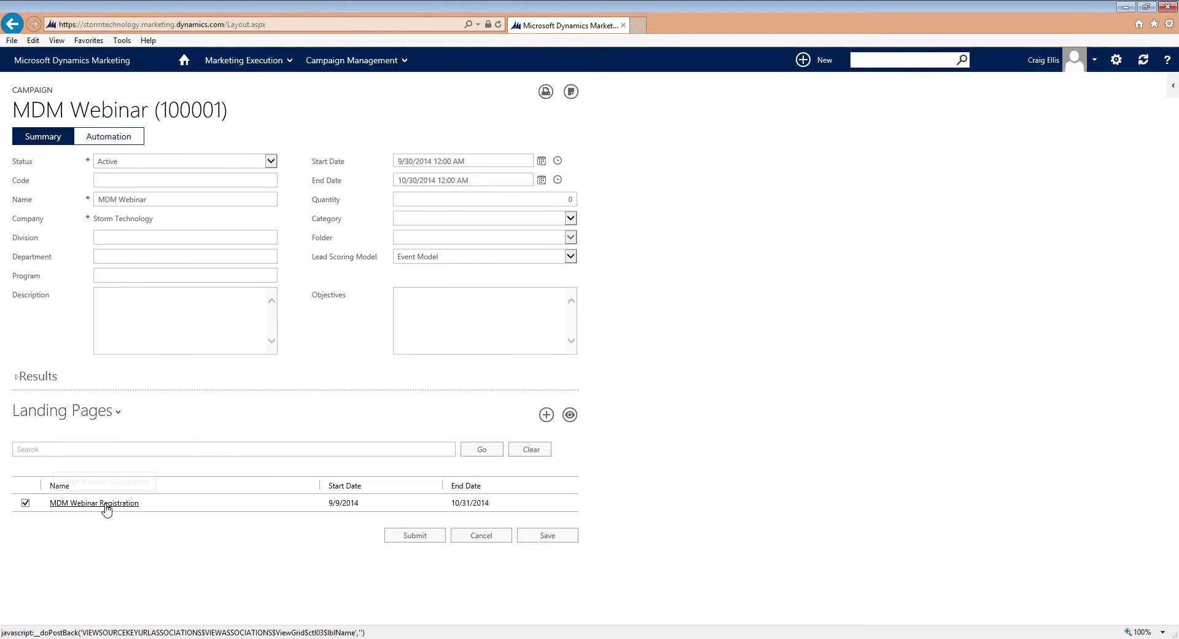
Step: Open the MDM Webinar Registration landing page, review its Form Details, then start a new browser tab
click(106, 505)
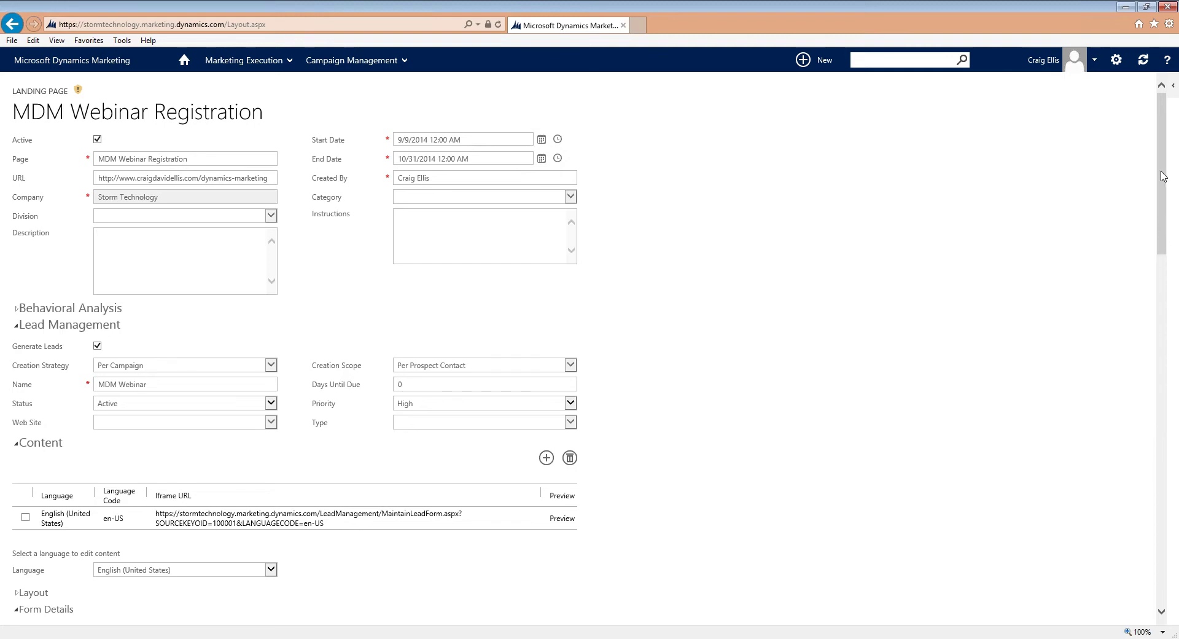
drag(1166, 163, 1169, 317)
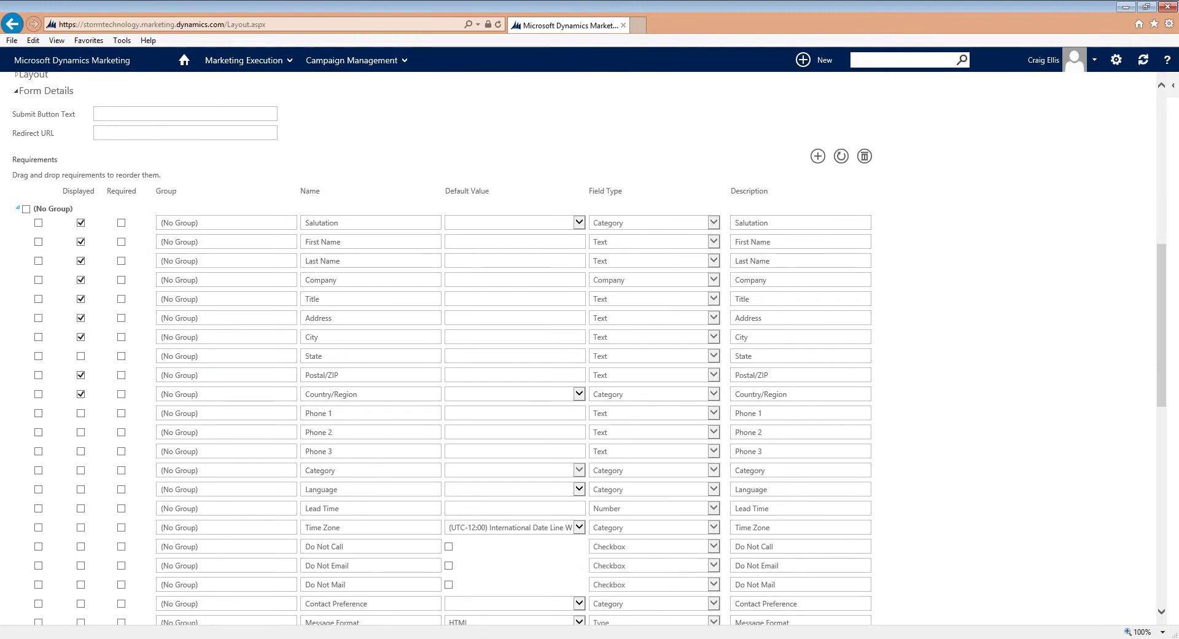
drag(1164, 413, 1164, 506)
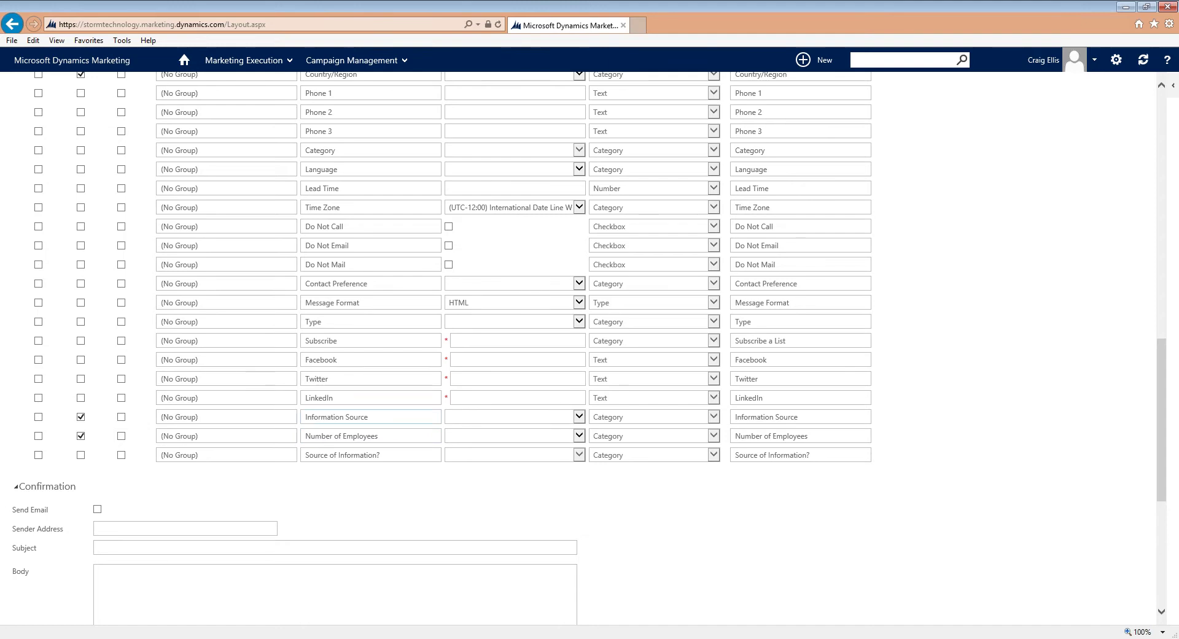
drag(1167, 470, 1160, 258)
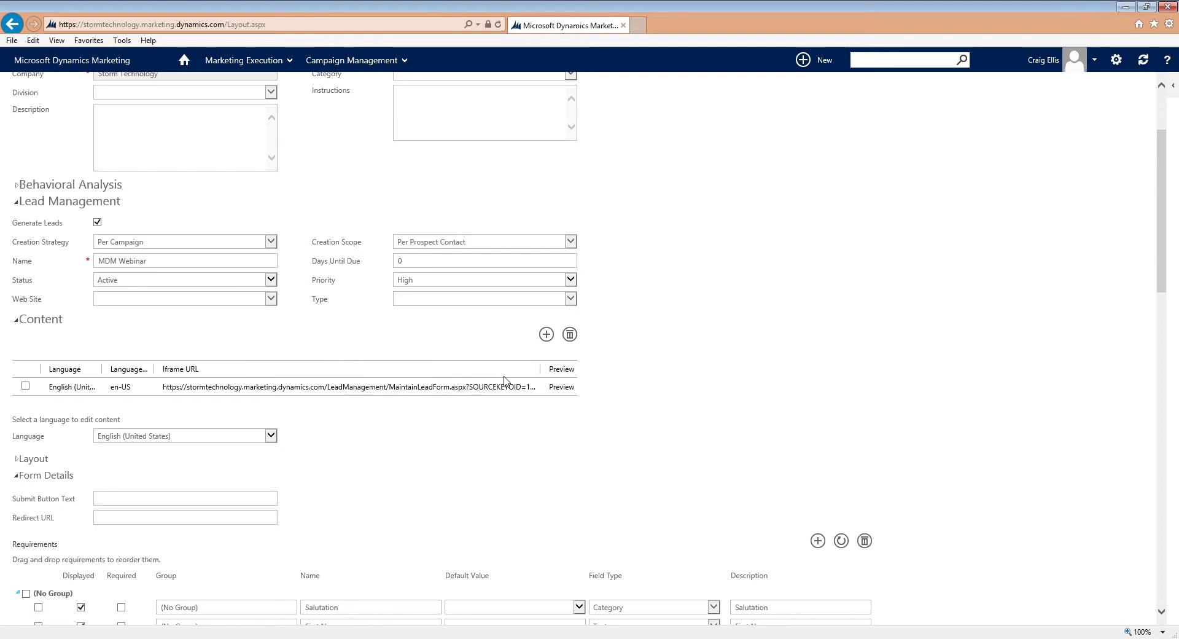
click(640, 26)
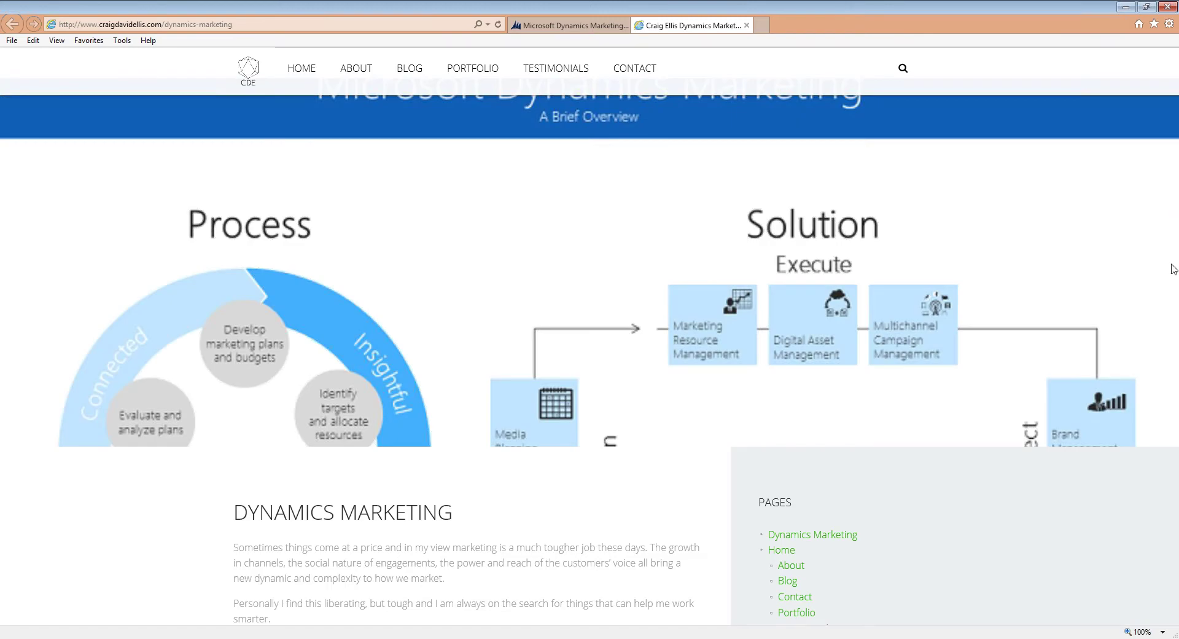
Step: On craigdavidellis.com/dynamics-marketing, inspect the embedded form's Email field and Number of Employees choices
mouse_move(1174, 195)
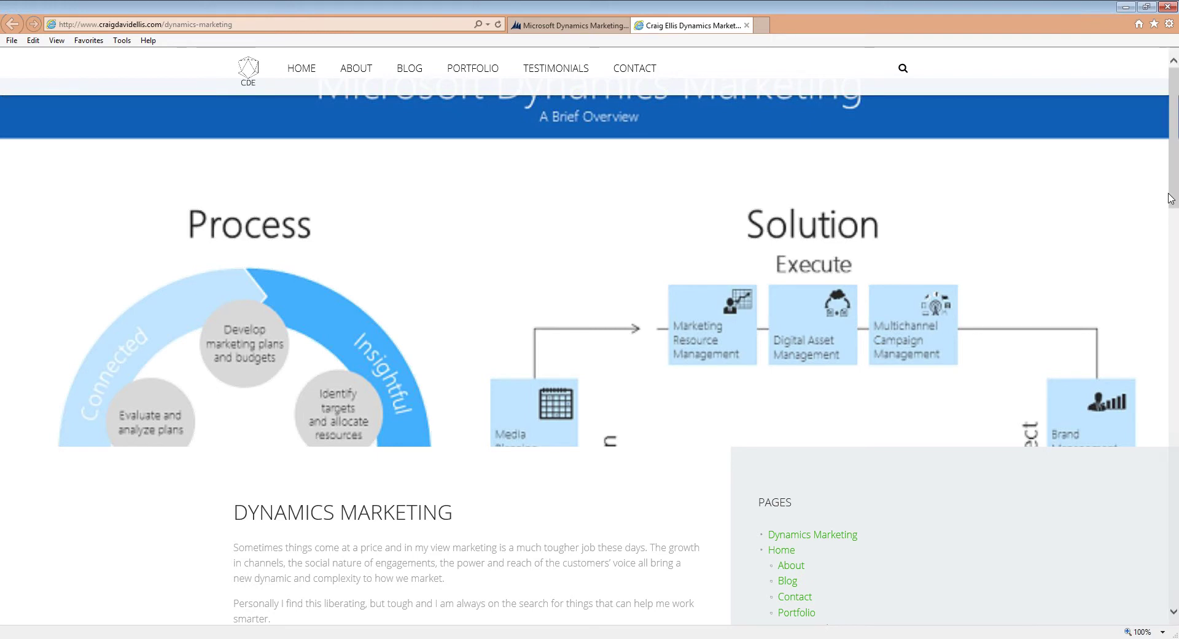
drag(1170, 198, 1176, 374)
click(516, 208)
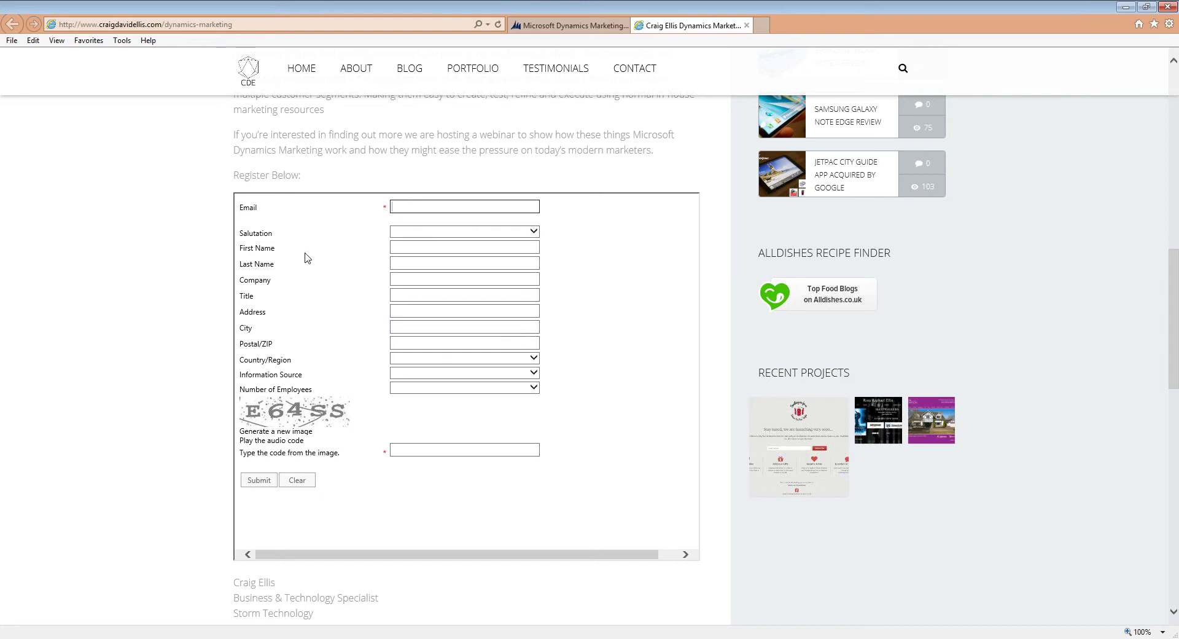
click(446, 390)
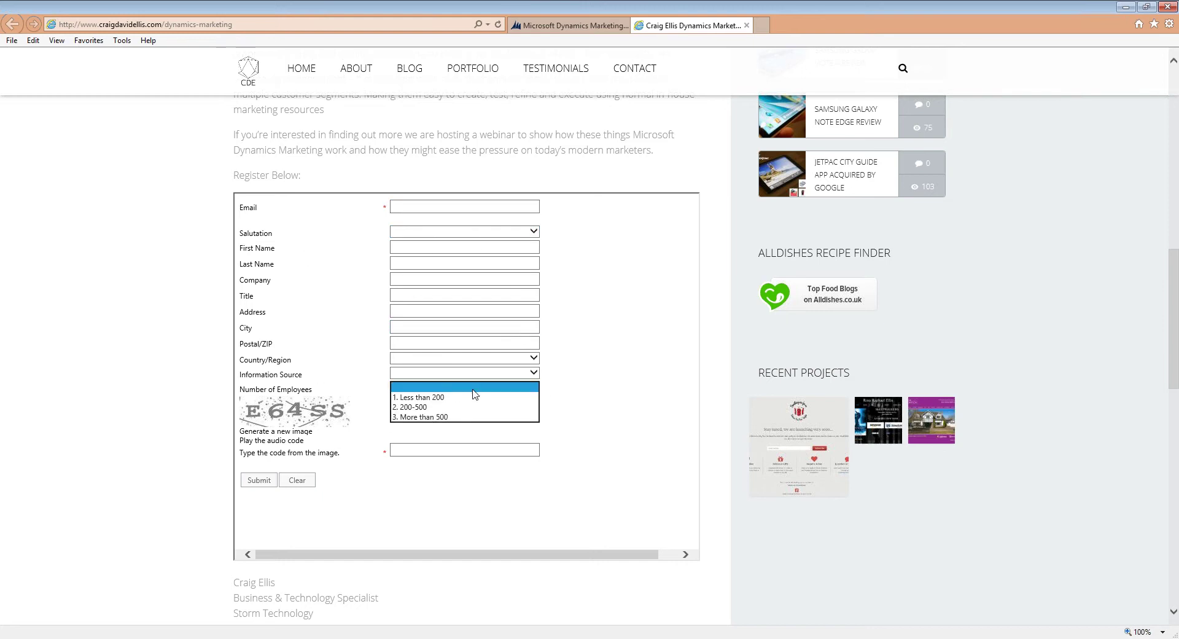
click(602, 410)
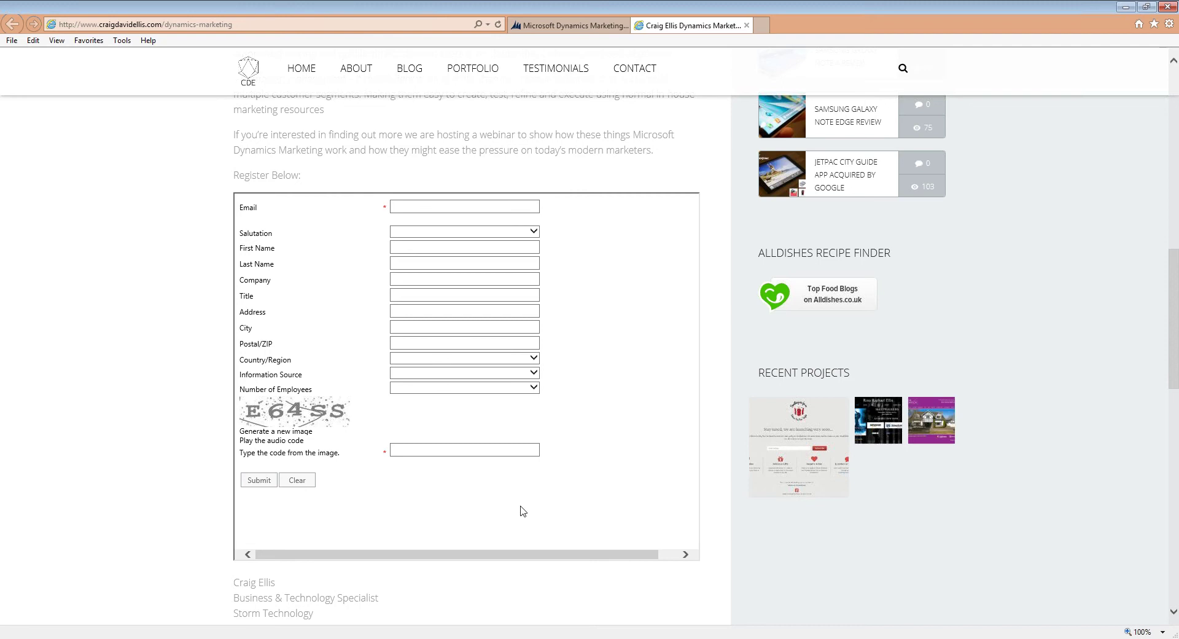
Step: Back in Dynamics Marketing, scroll down to the landing page's Leads grid and open an MDM Webinar lead
click(556, 28)
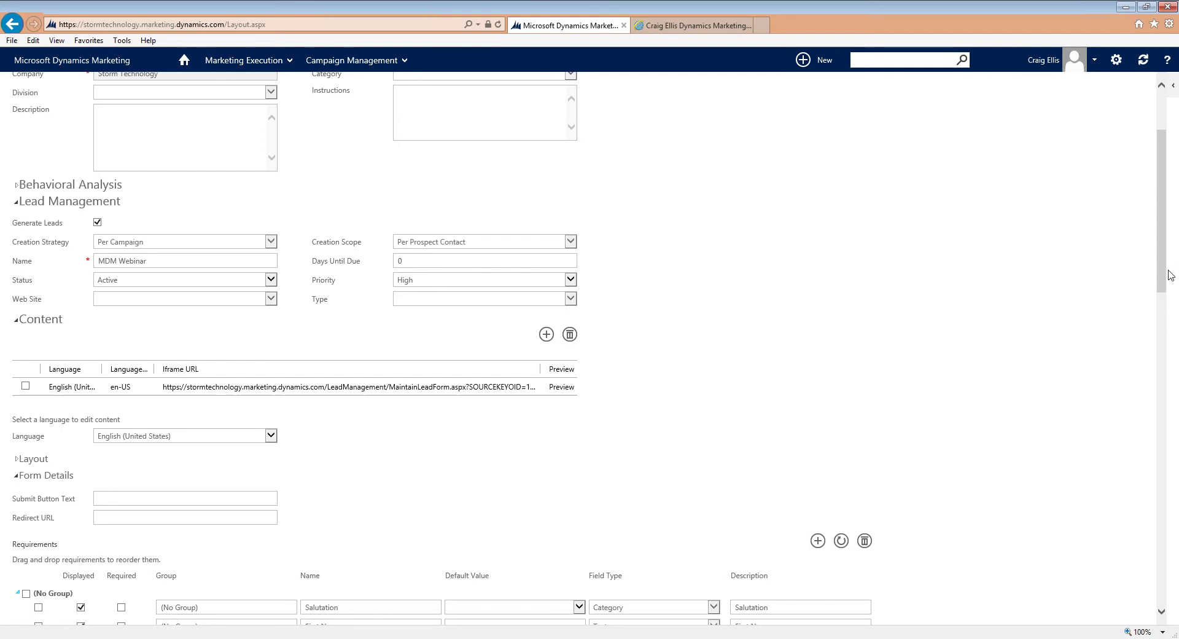
scroll(1170, 319, down, 5)
scroll(1170, 374, down, 10)
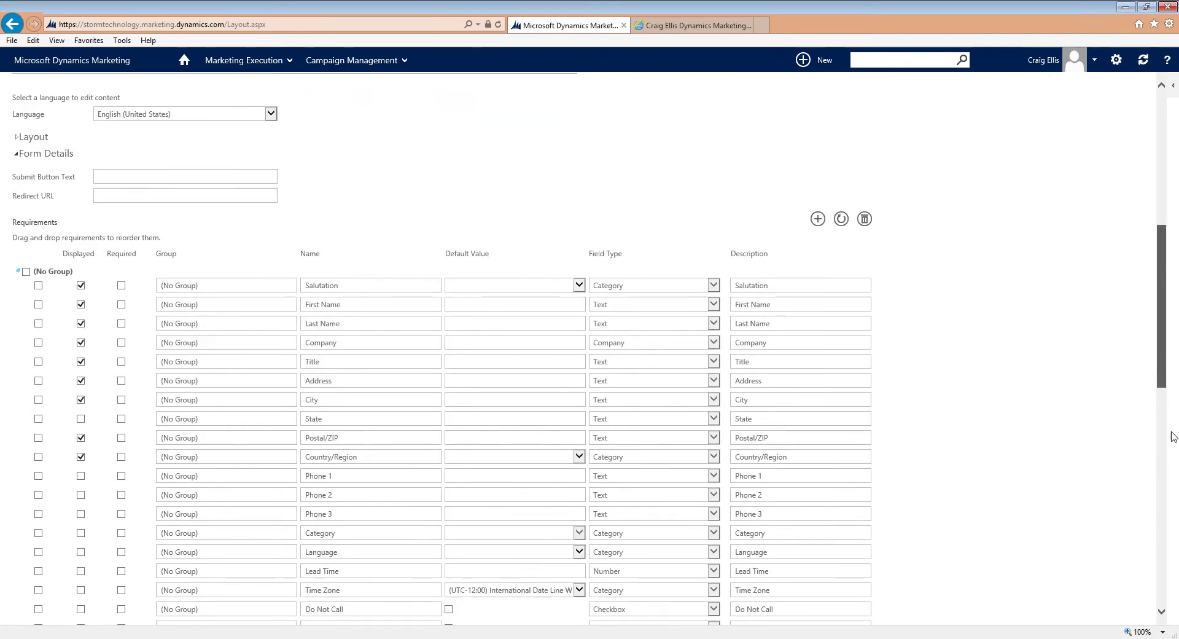
scroll(1163, 559, down, 4)
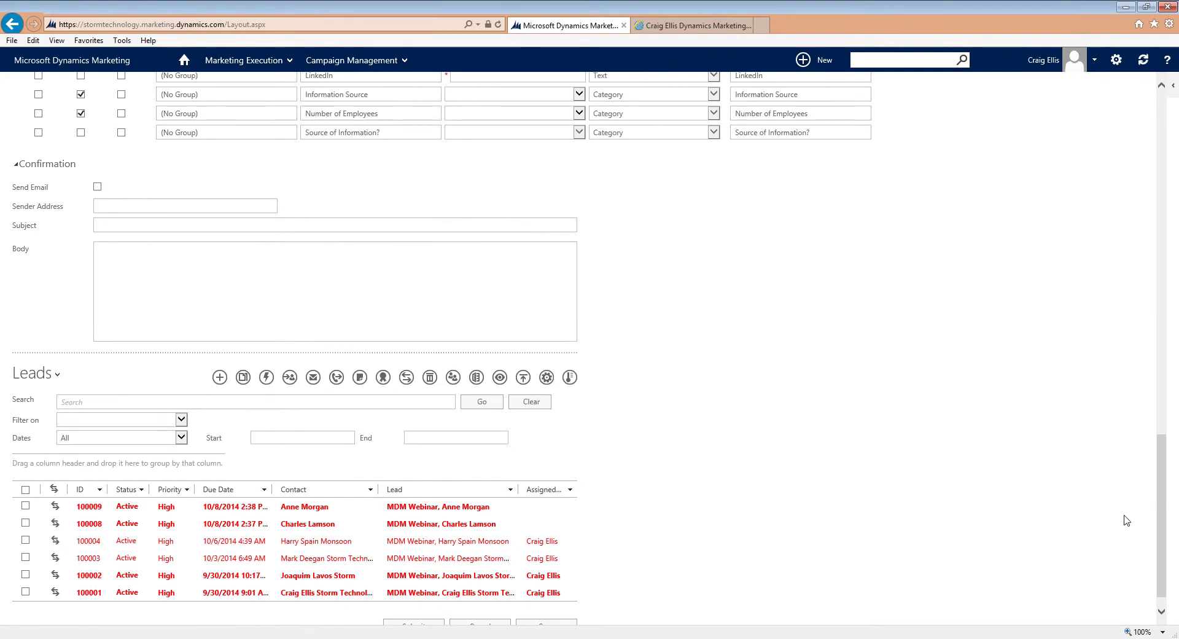
scroll(1161, 510, down, 1)
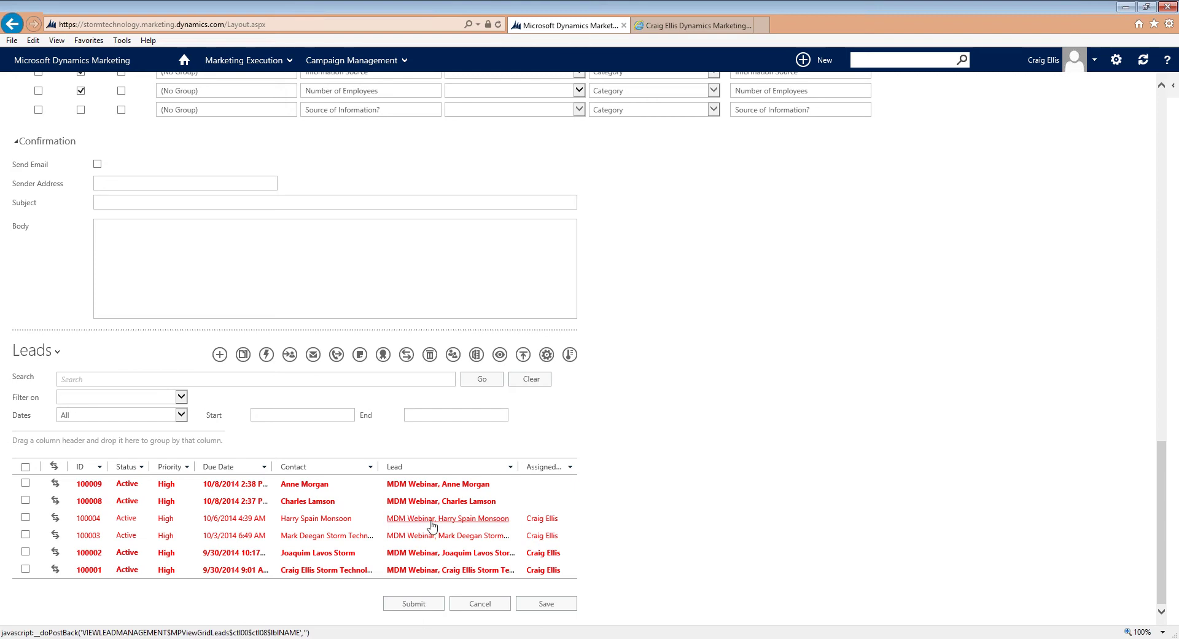
click(430, 555)
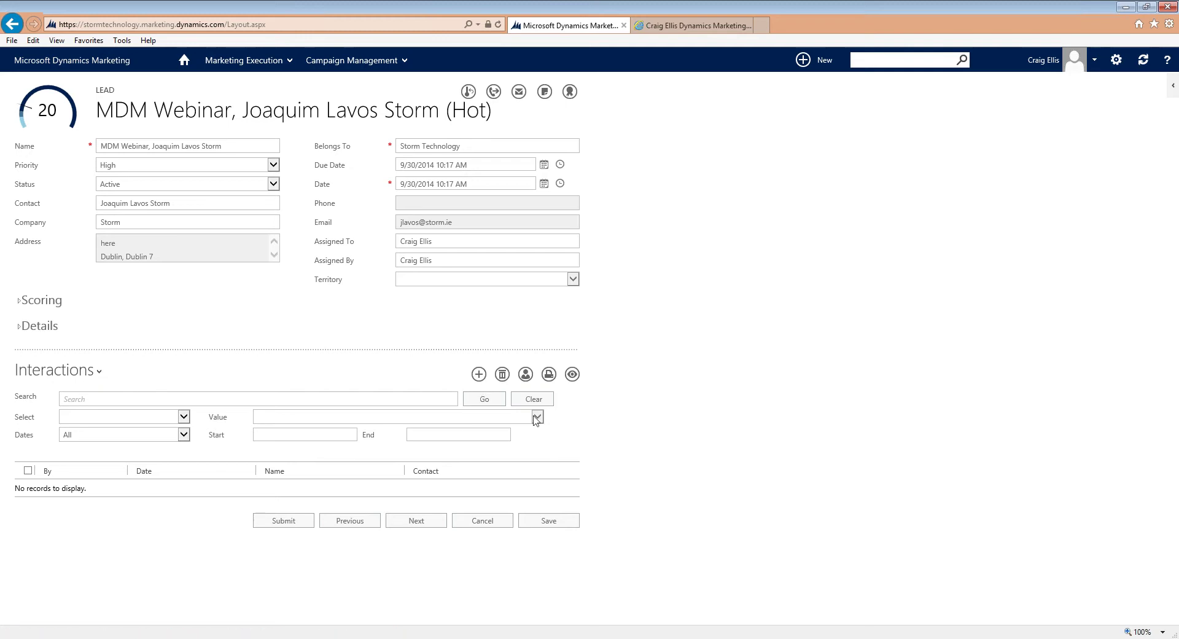
Step: Check the Hot lead's empty Interactions list, then close its filter dropdown
click(97, 371)
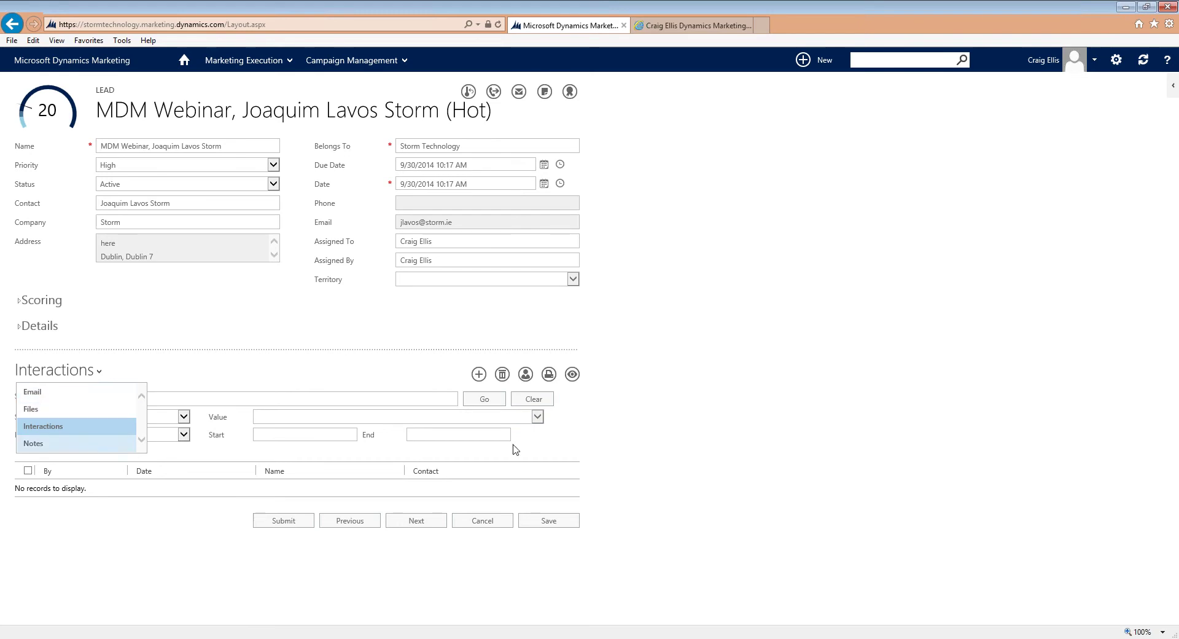
click(679, 473)
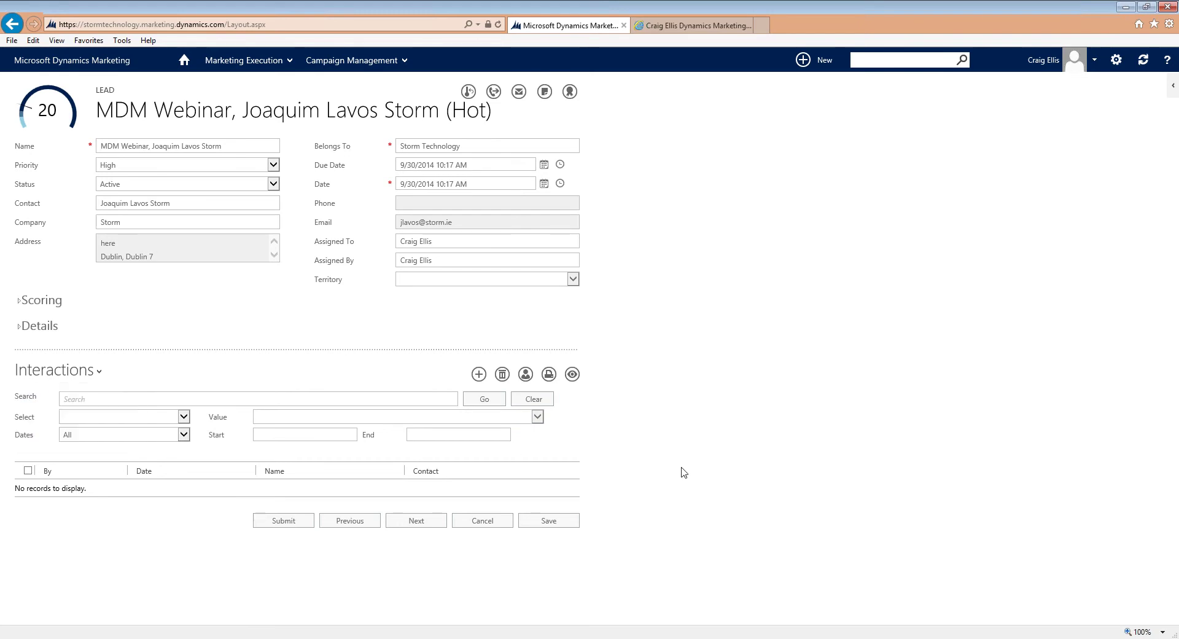
Step: Return to MDM Webinar Registration and inspect its confirmation sender, subject and body fields
click(13, 25)
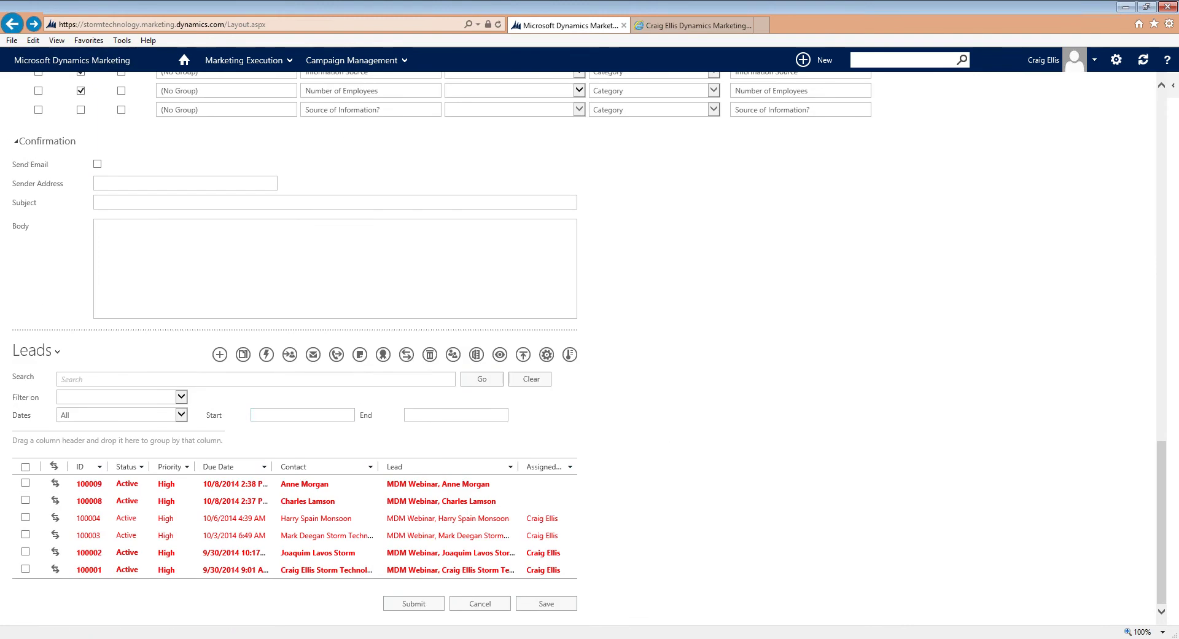
click(185, 183)
click(184, 202)
click(97, 226)
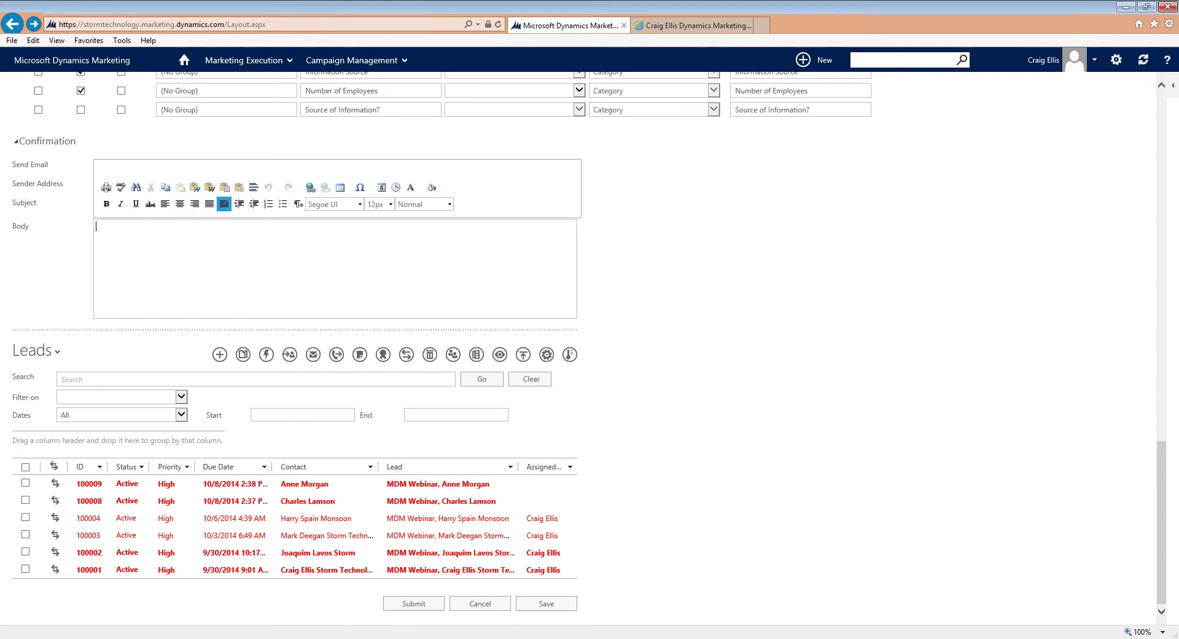
click(694, 304)
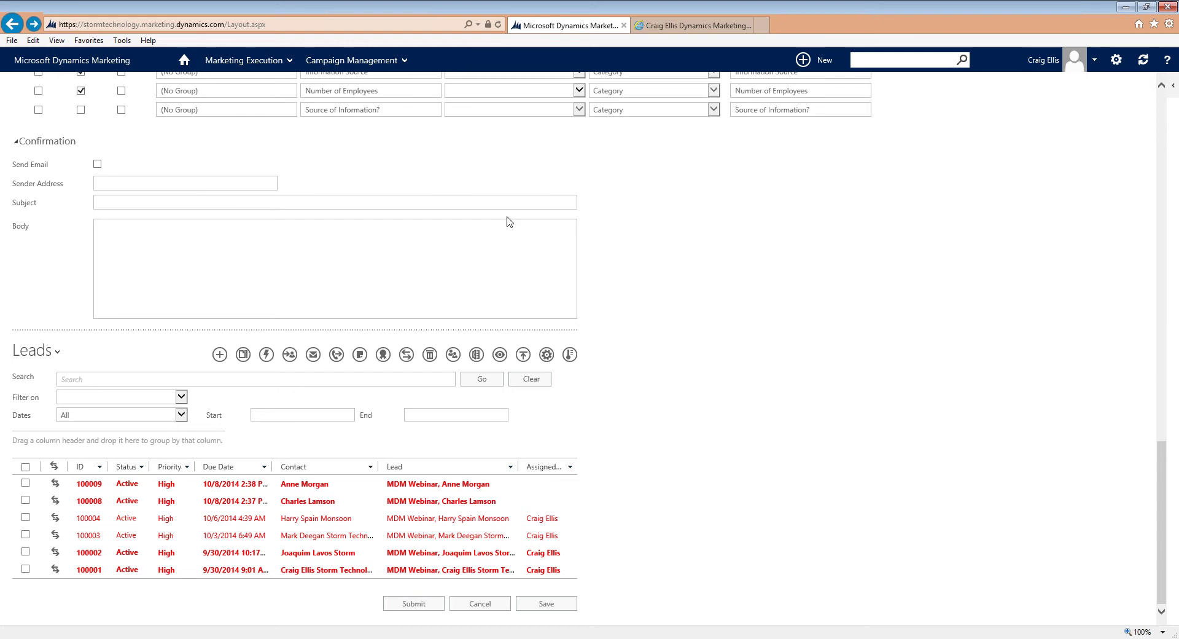
click(459, 225)
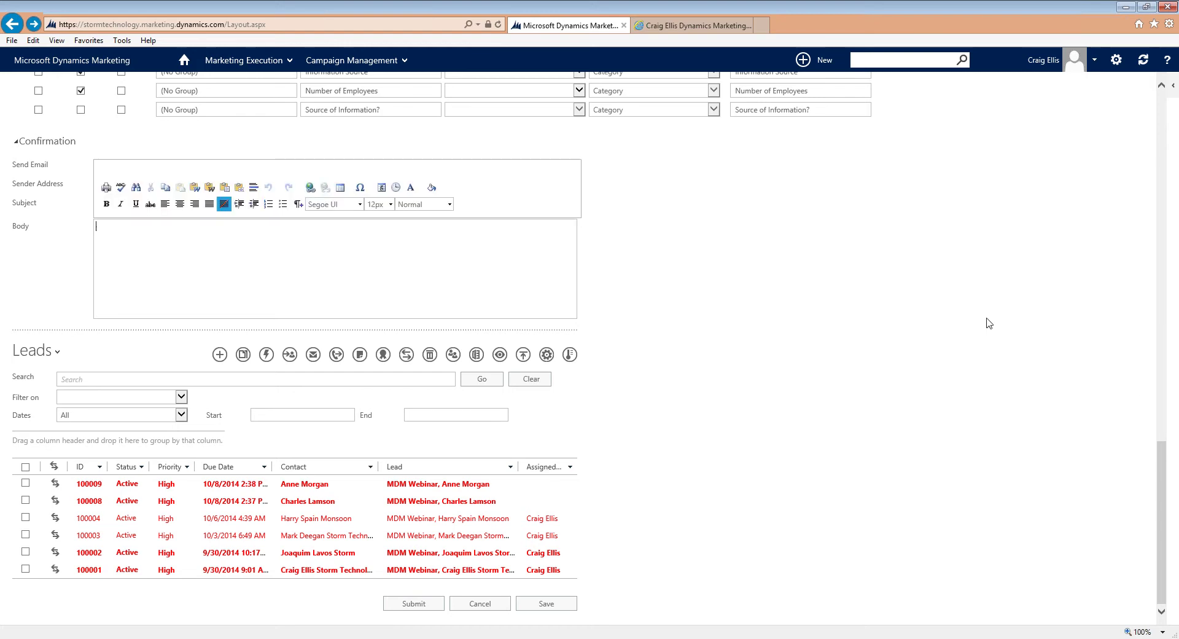
drag(1163, 374, 1164, 151)
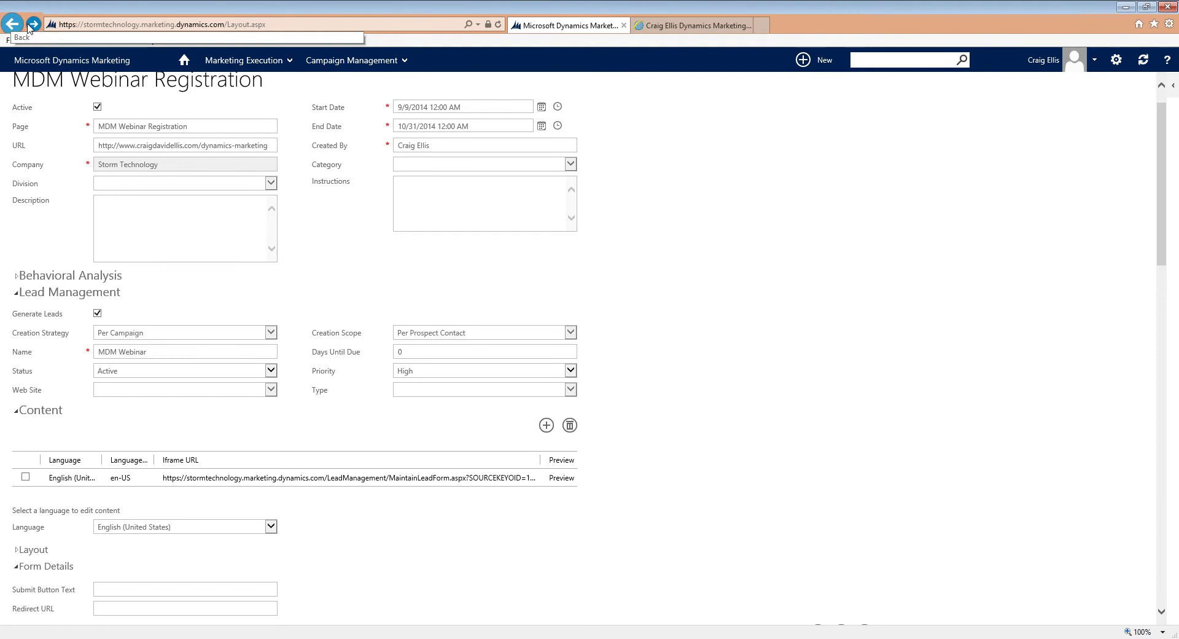
Step: Browse the Budgeting, Performance and Assets & Media areas, then page Marketing Execution to Event Management
click(271, 61)
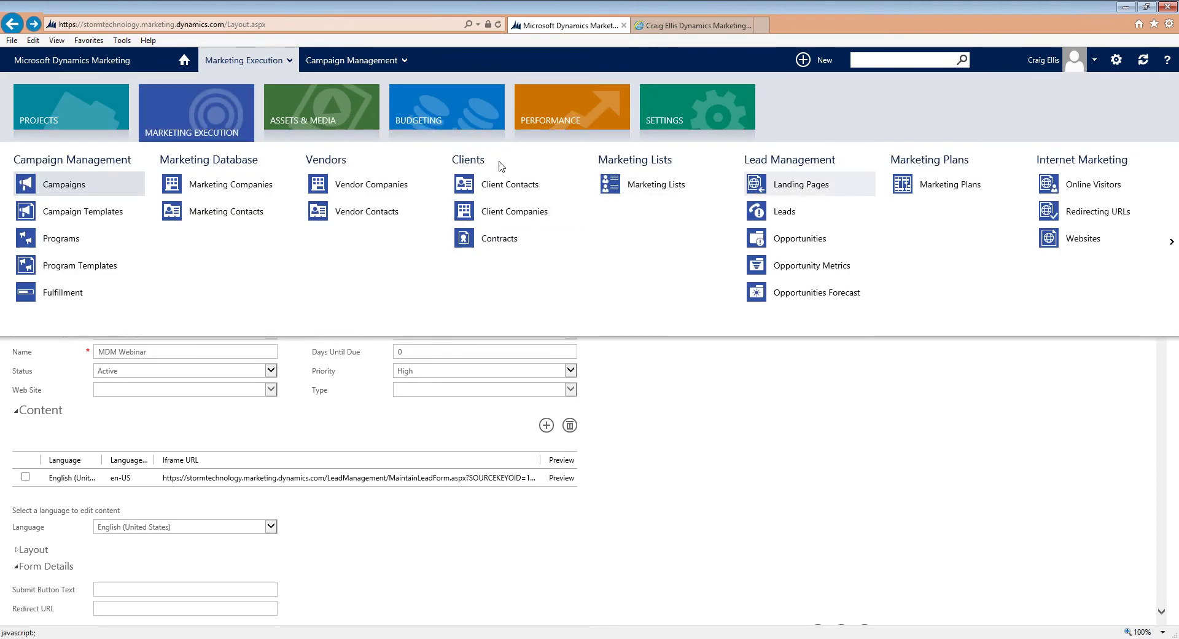
click(462, 120)
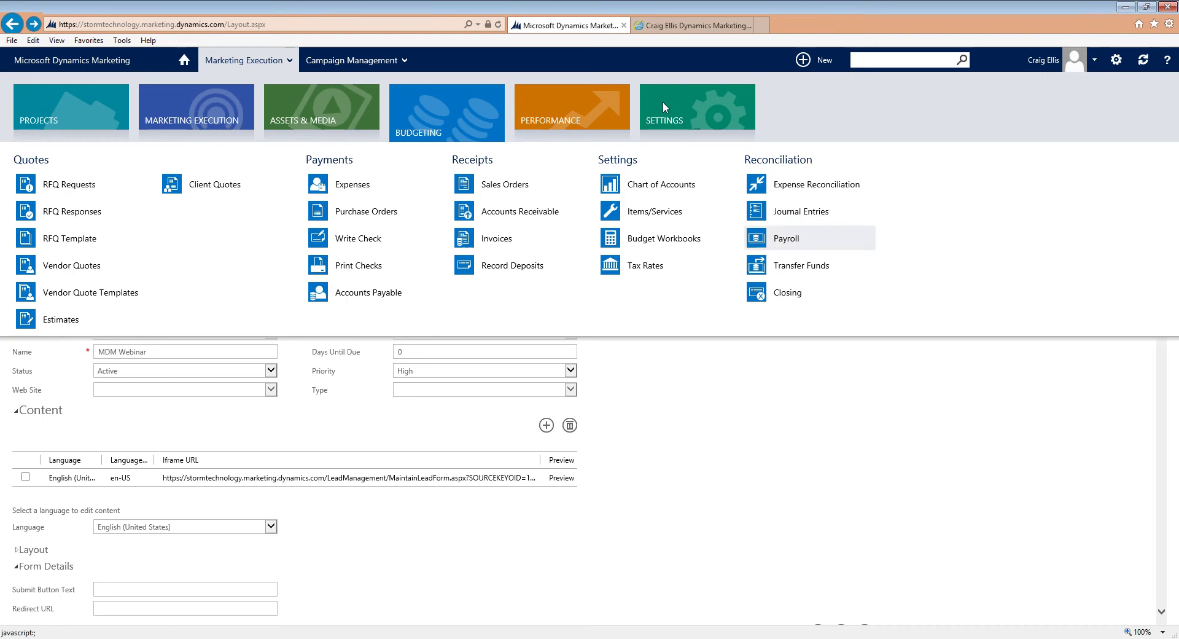
click(592, 123)
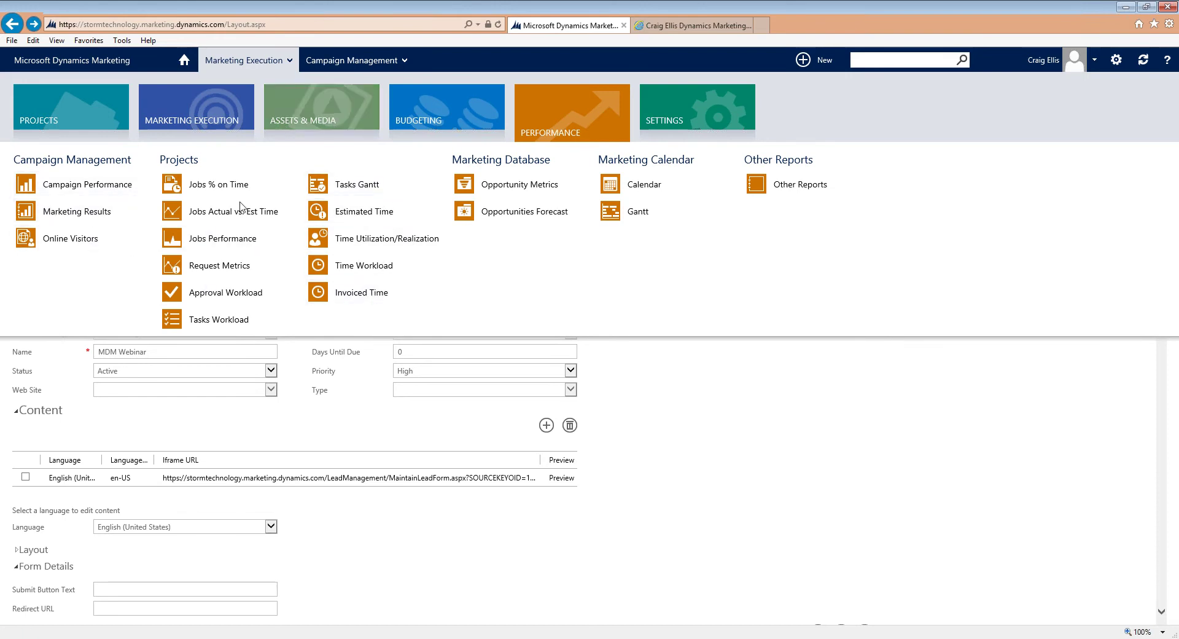
click(317, 118)
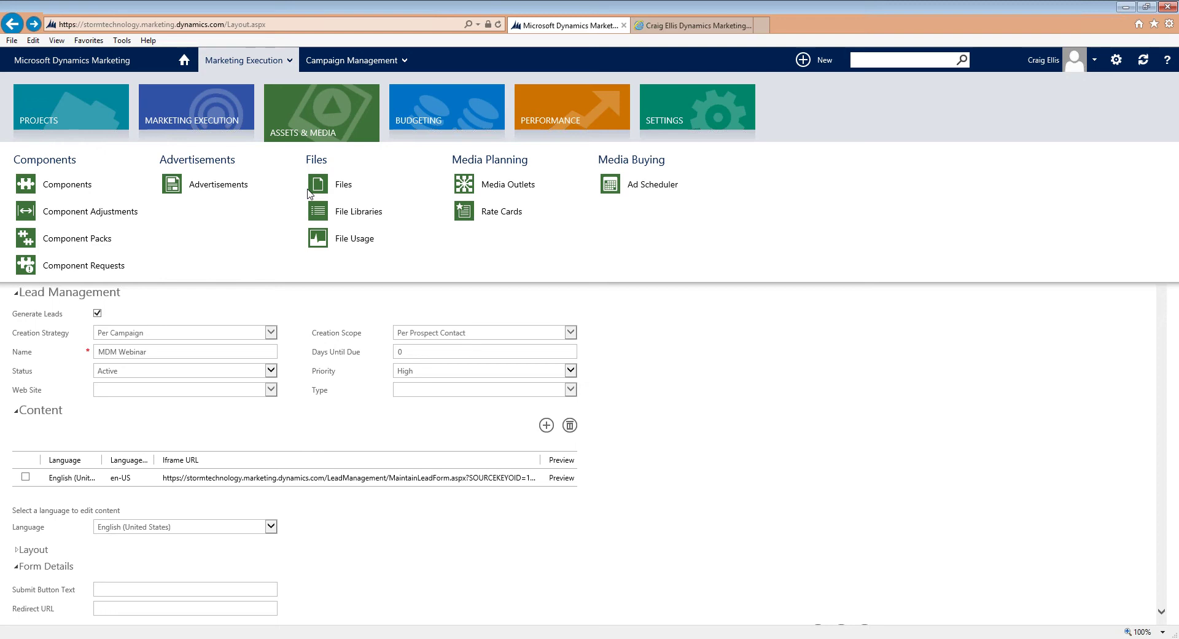
click(220, 120)
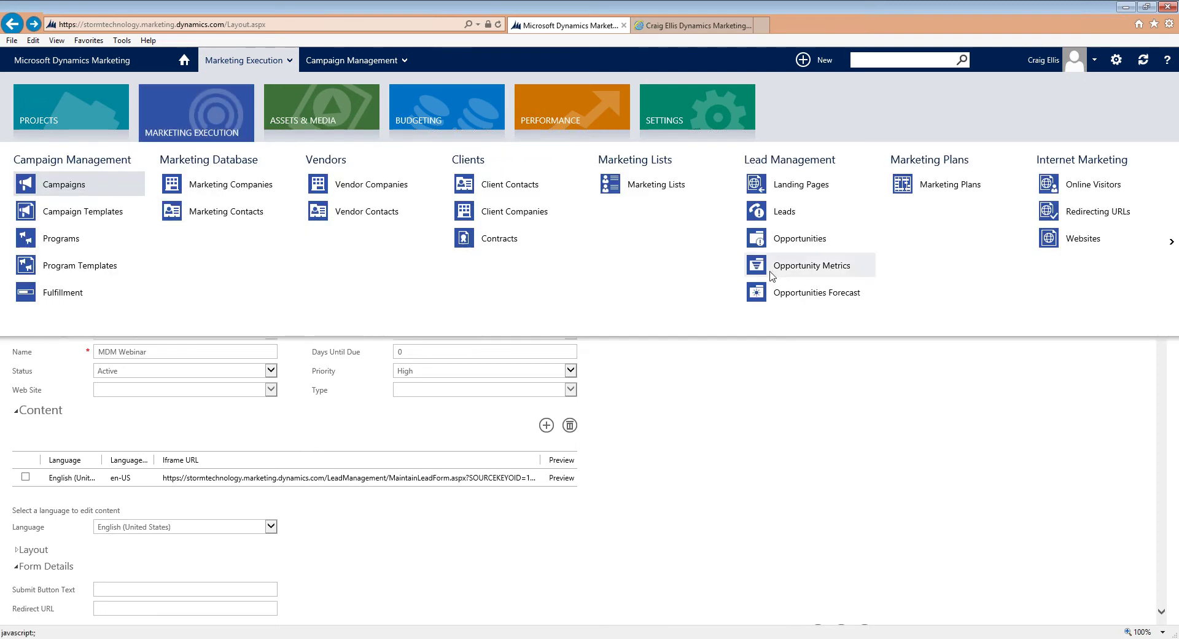
click(1172, 242)
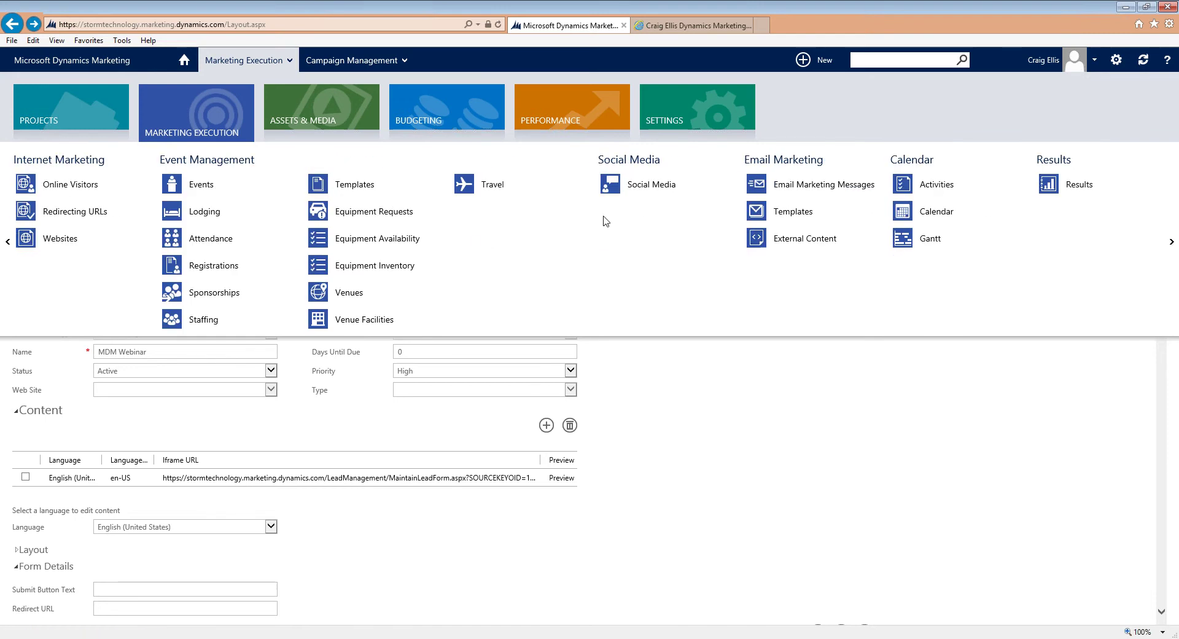
Step: Review the Three Days of Ploughing Championships event's Brief section, then return to the home dashboard
click(203, 185)
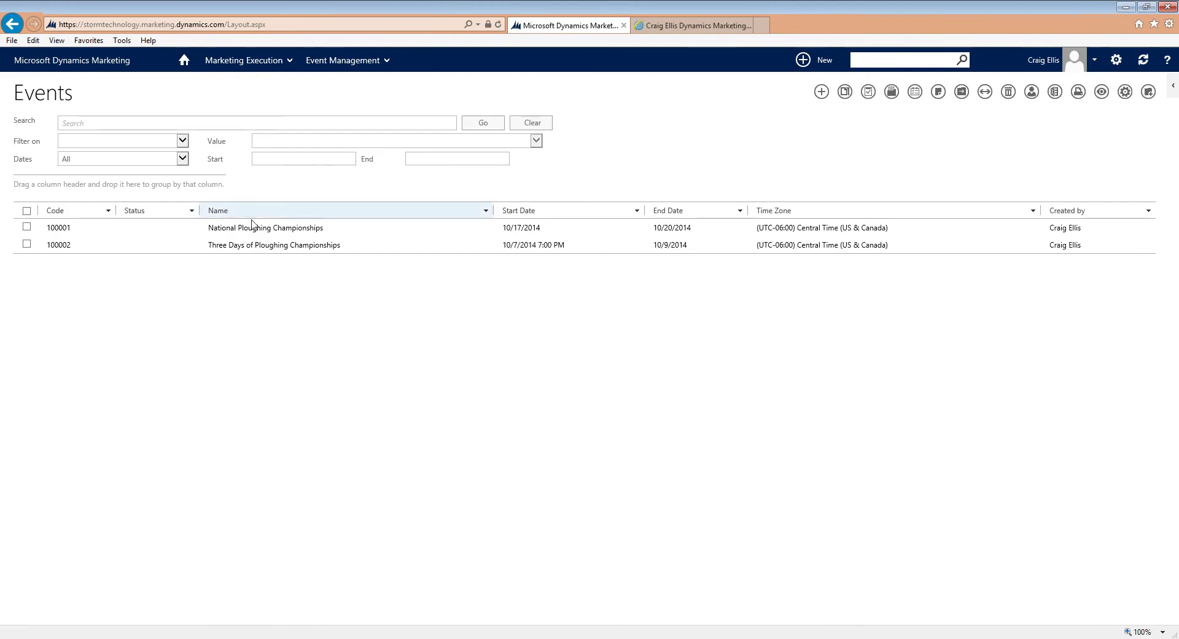
click(278, 245)
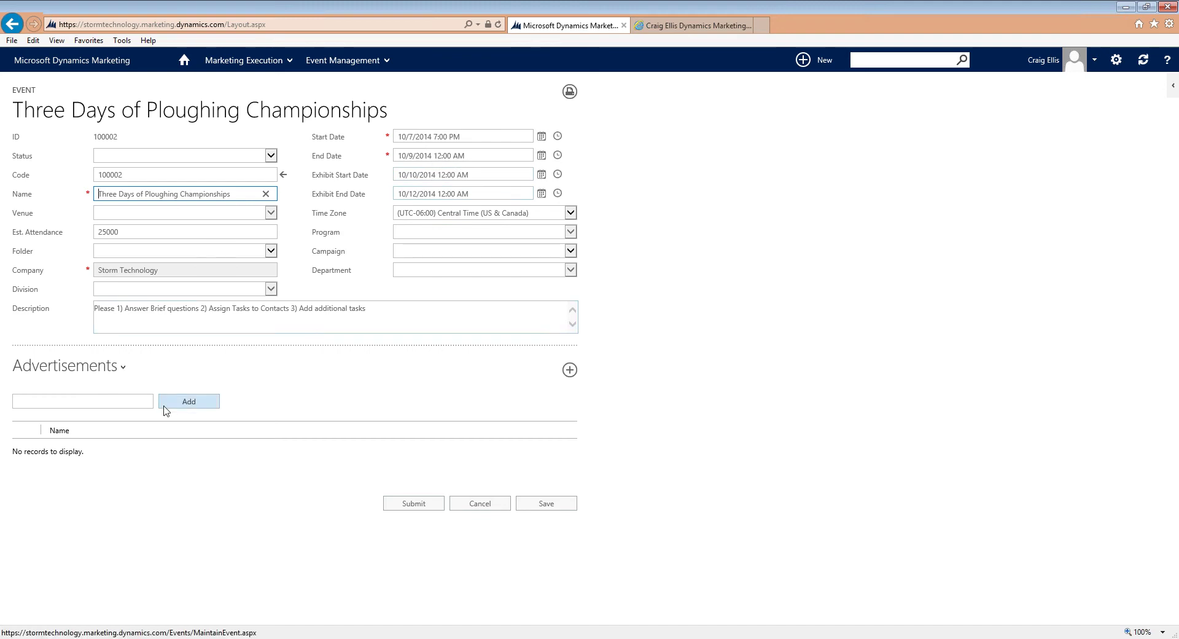
click(122, 370)
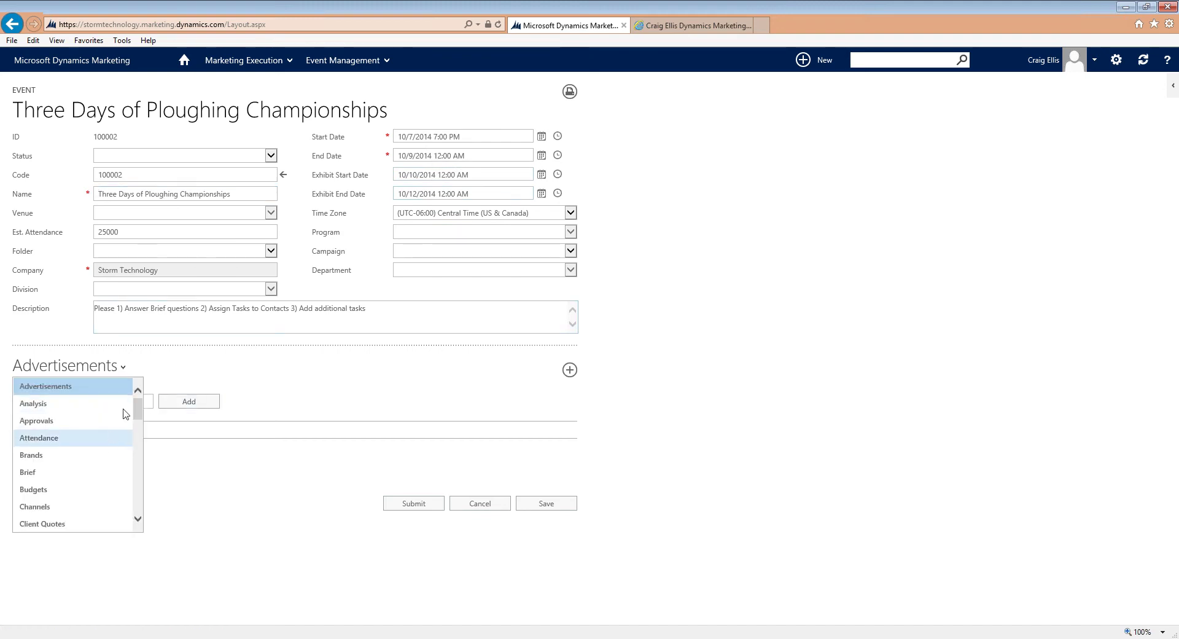
click(81, 473)
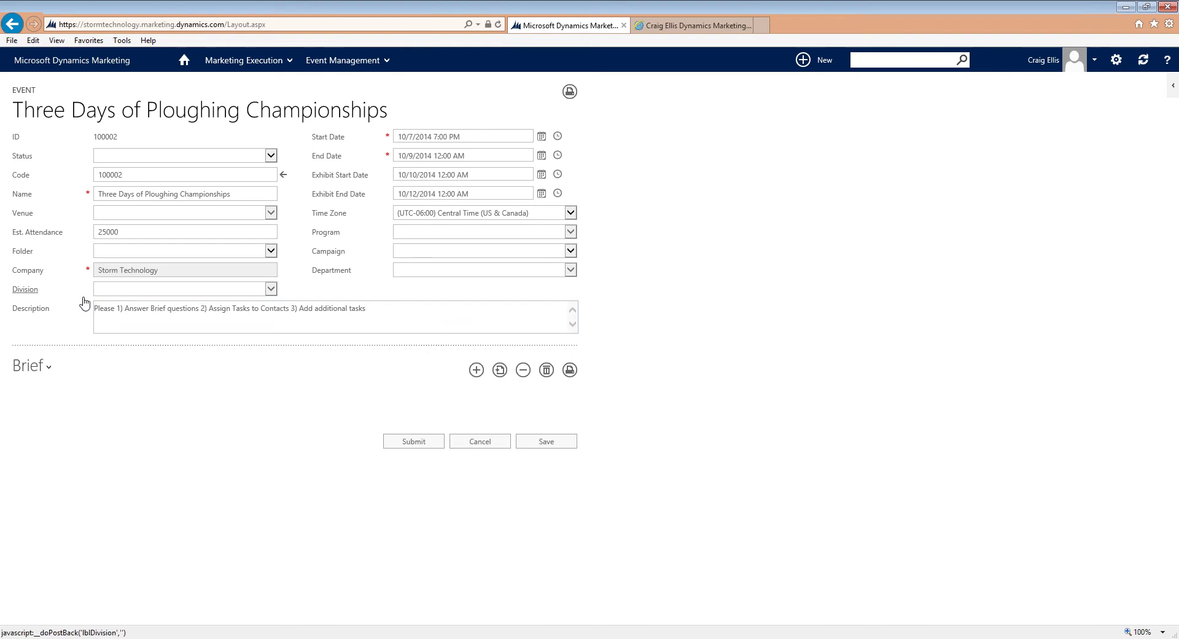
click(17, 26)
click(184, 61)
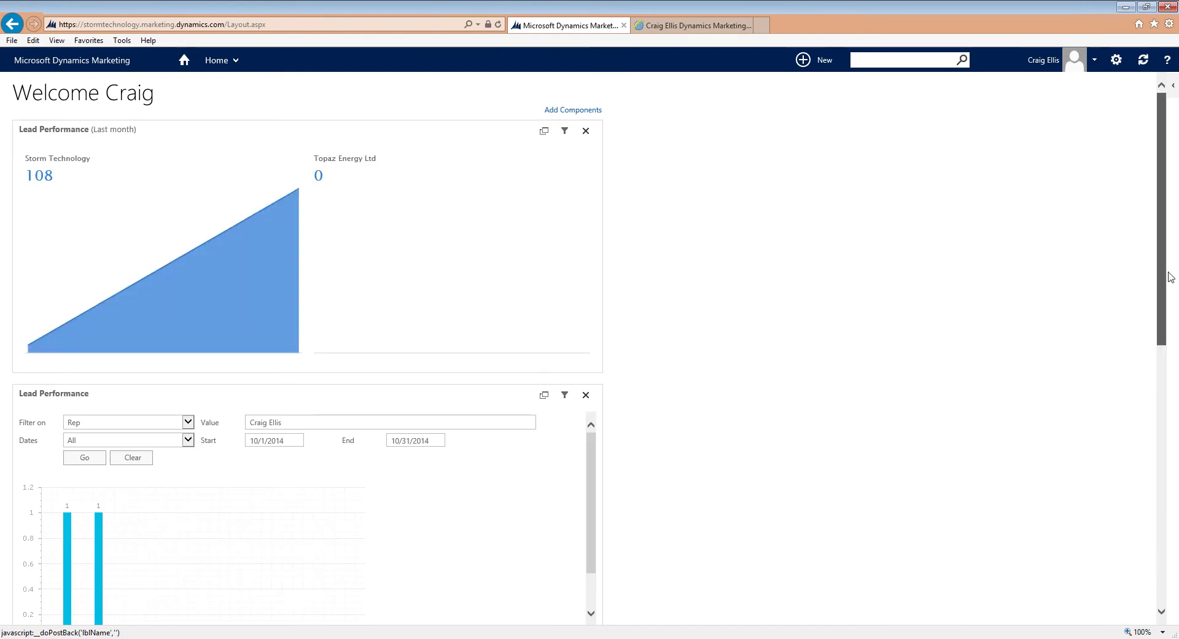
Step: Through Add Components, place a grid-type My Tasks widget on the home dashboard
scroll(1172, 287, down, 1)
drag(1172, 287, 1175, 400)
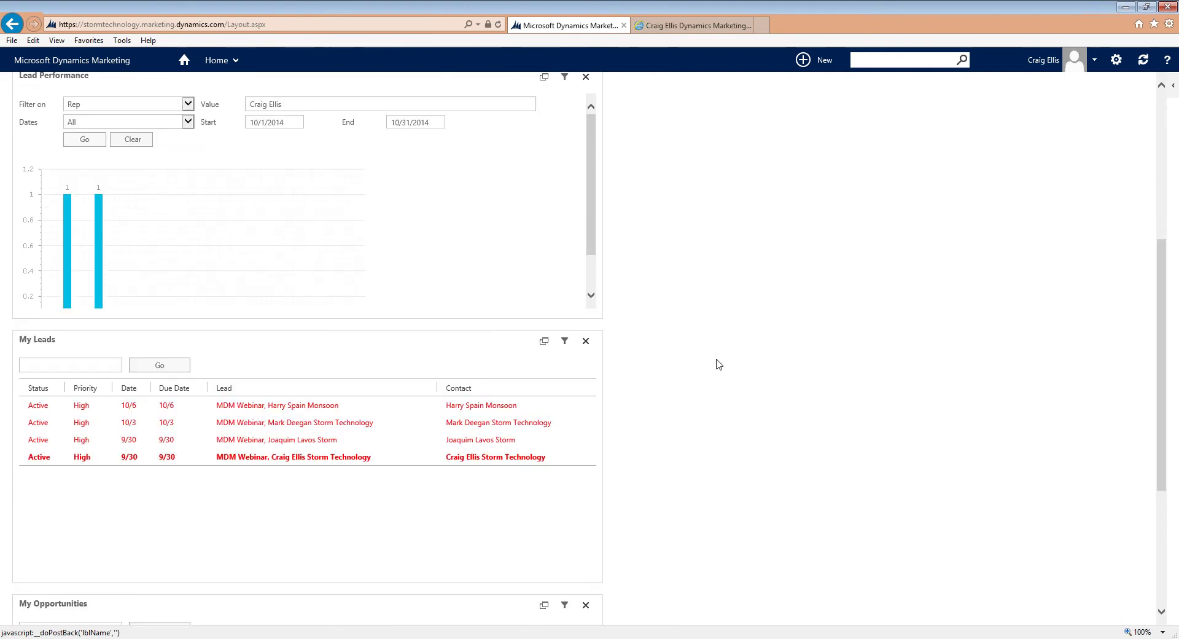
click(1165, 225)
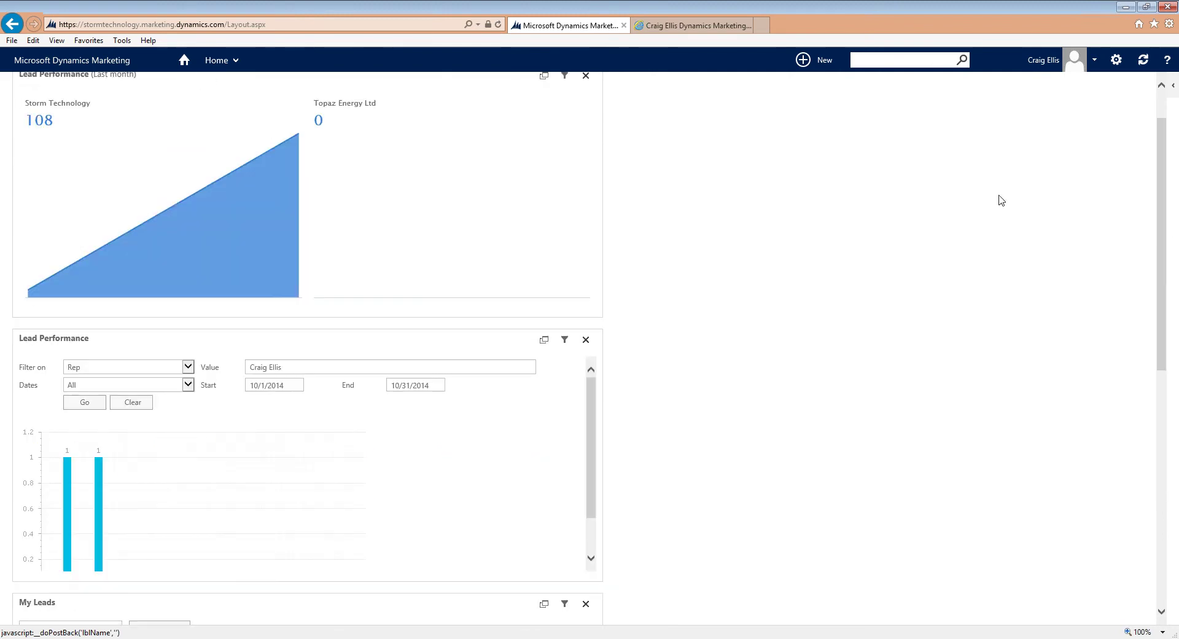
click(567, 111)
click(489, 189)
click(435, 252)
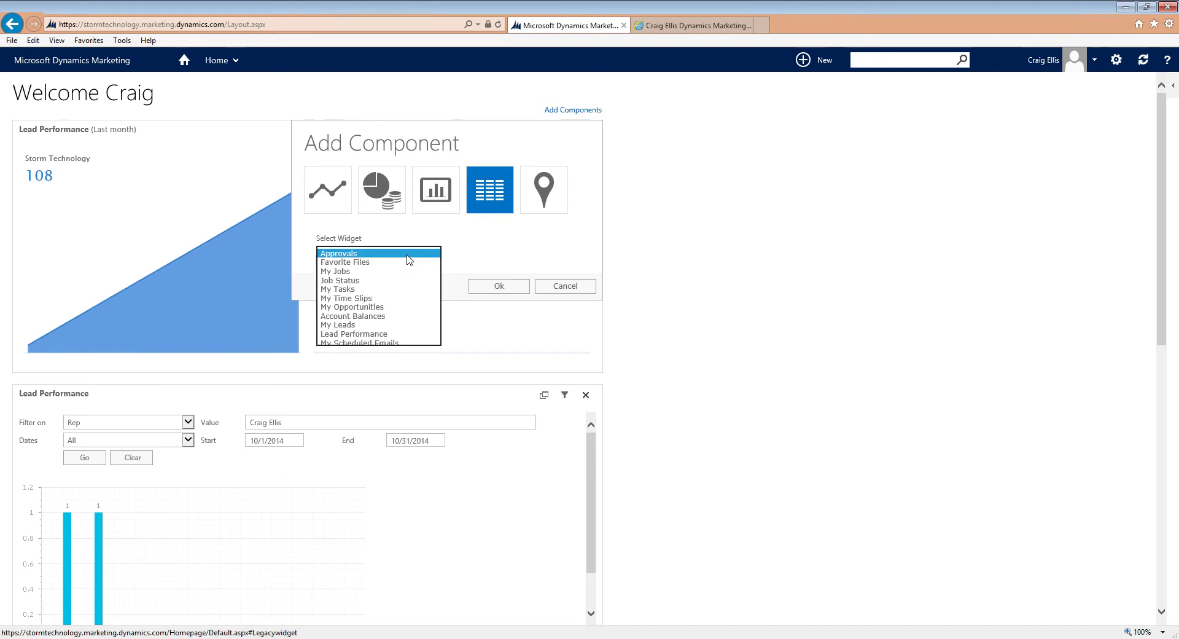
click(385, 292)
click(494, 287)
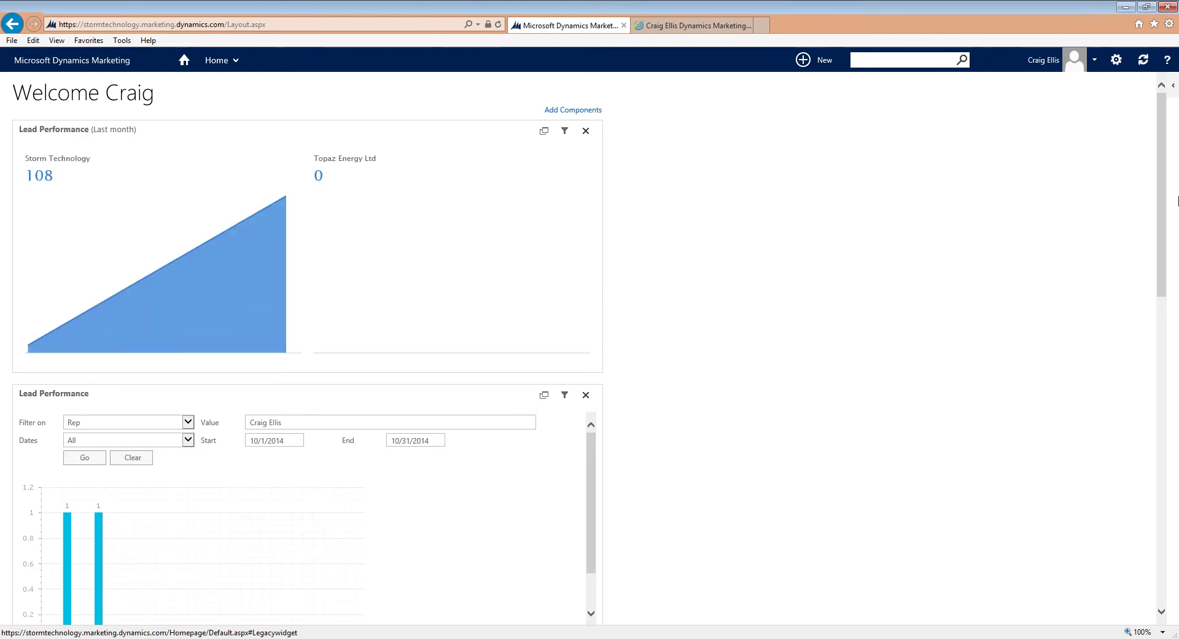
scroll(1166, 325, down, 10)
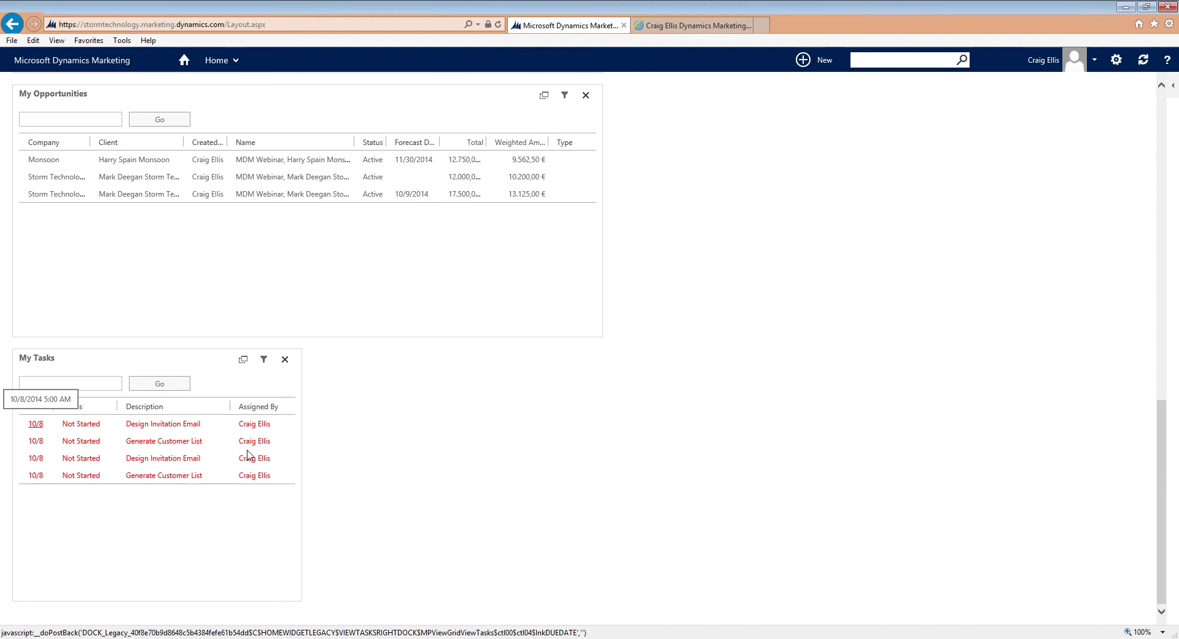
drag(1165, 495, 1154, 322)
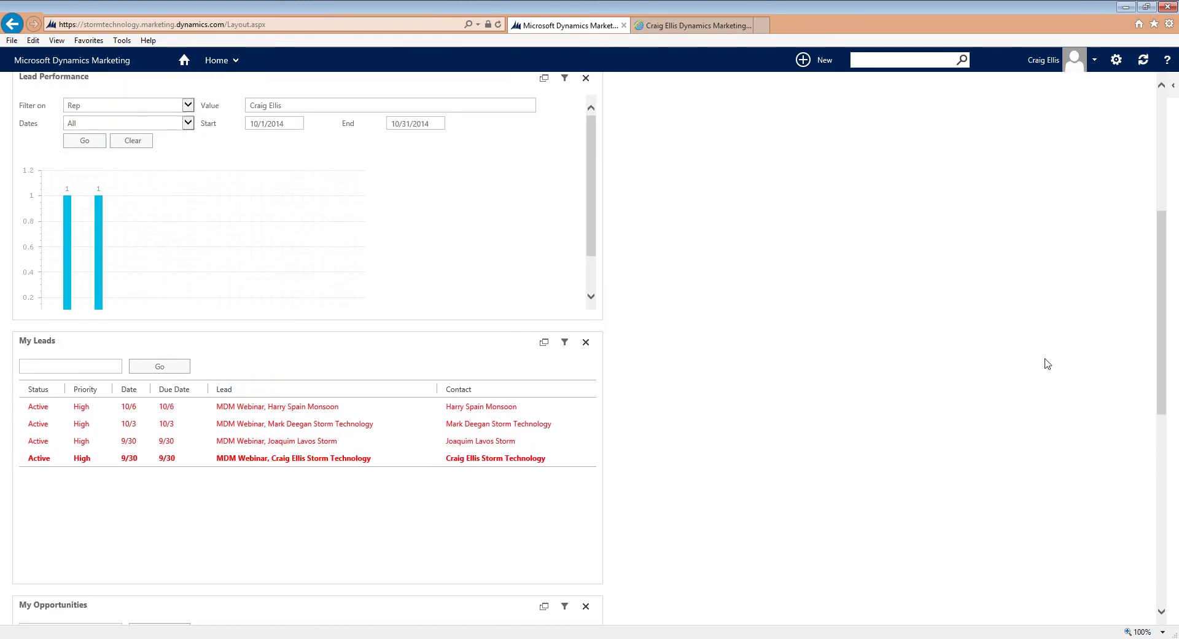
drag(1159, 325, 1157, 396)
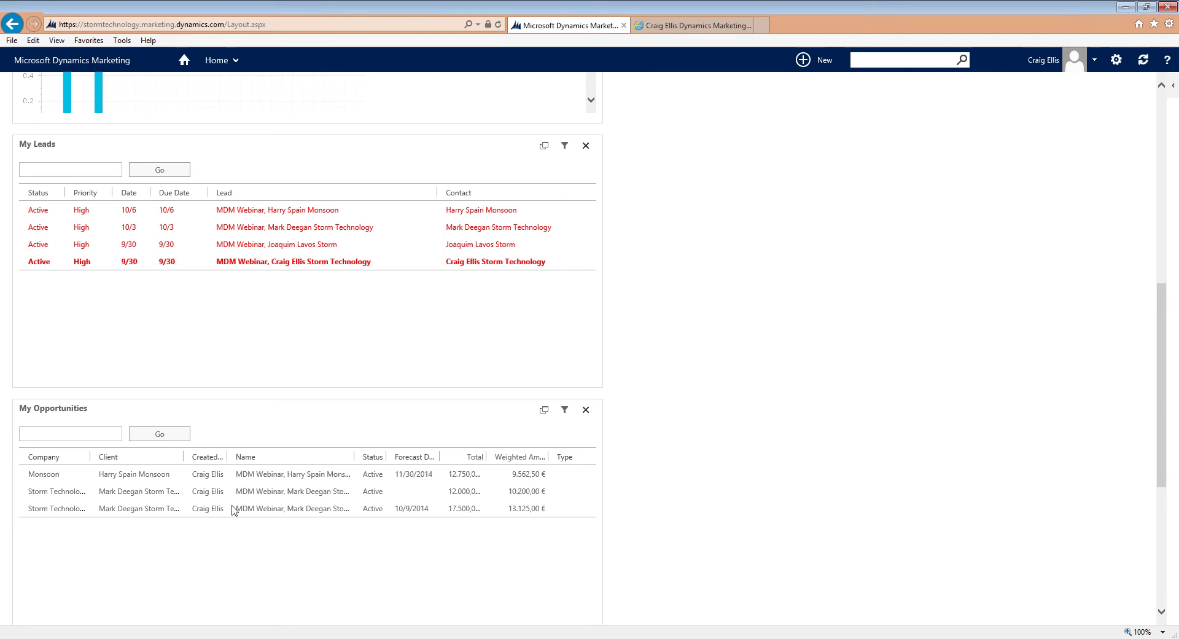
drag(1161, 410, 903, 197)
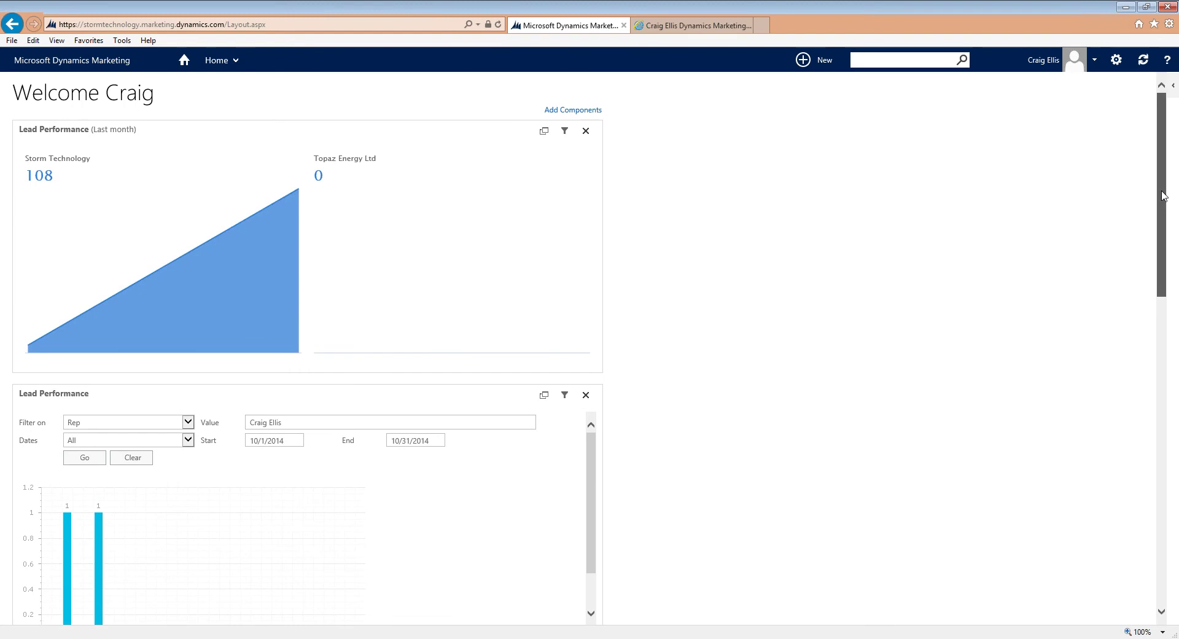